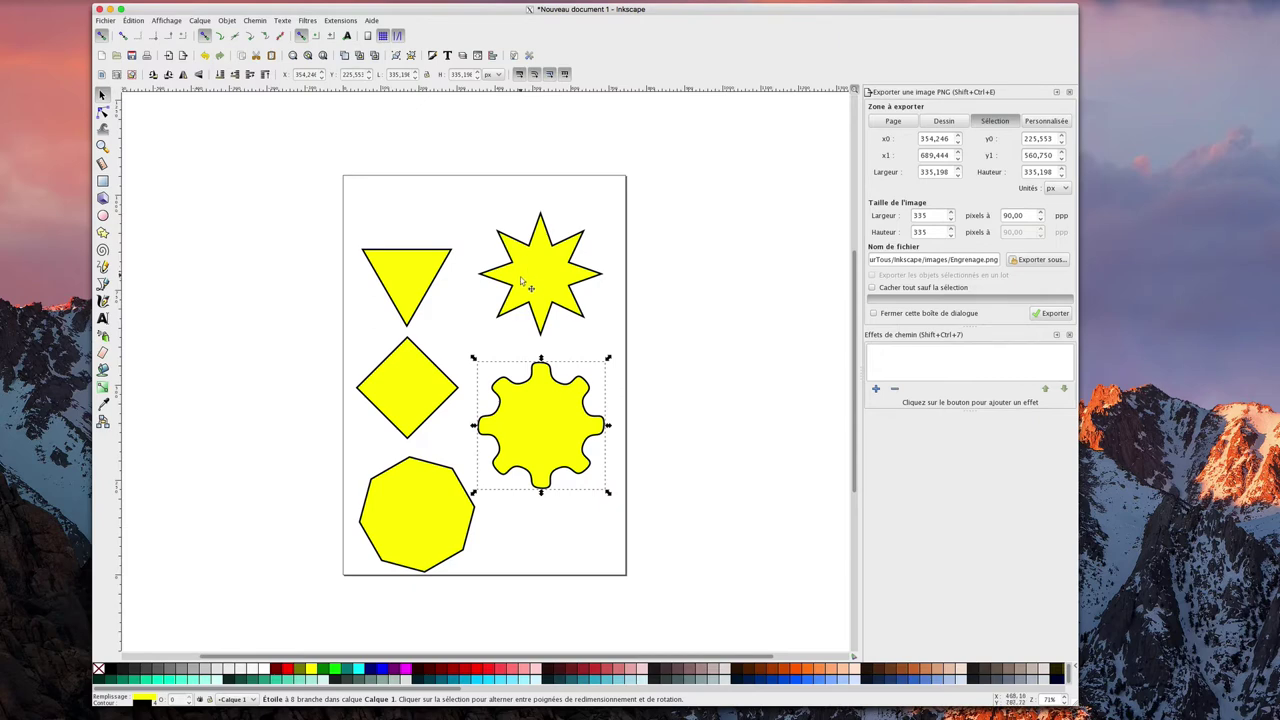
Step: Drag the eight-point star, triangle, diamond and gear right of the page and the octagon left, then deselect
left_click_drag(539, 282, 740, 197)
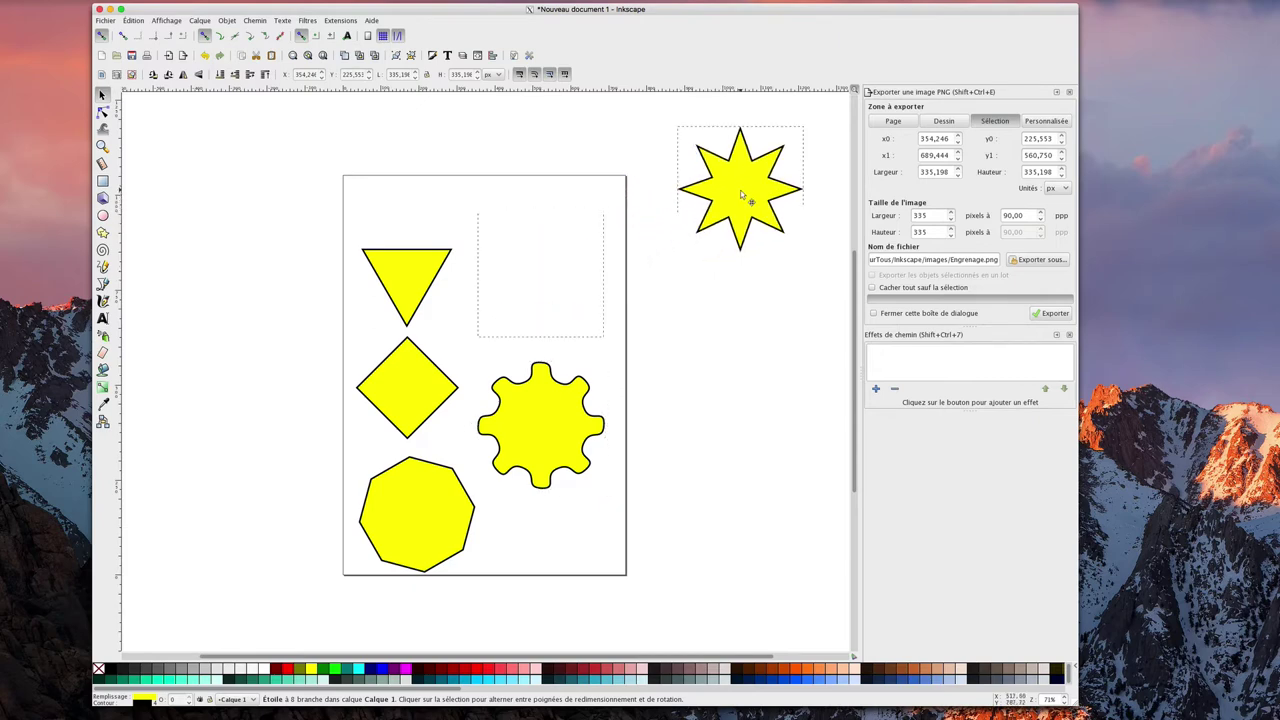
left_click_drag(406, 289, 733, 307)
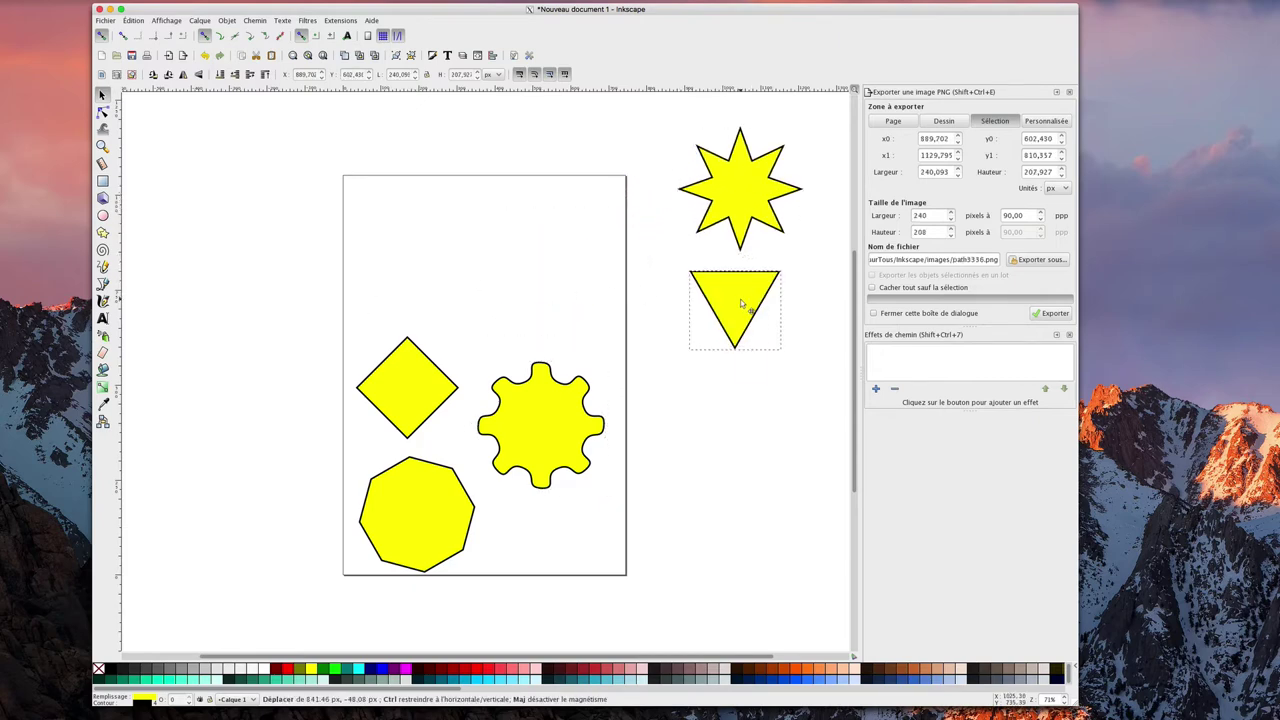
left_click_drag(404, 377, 747, 408)
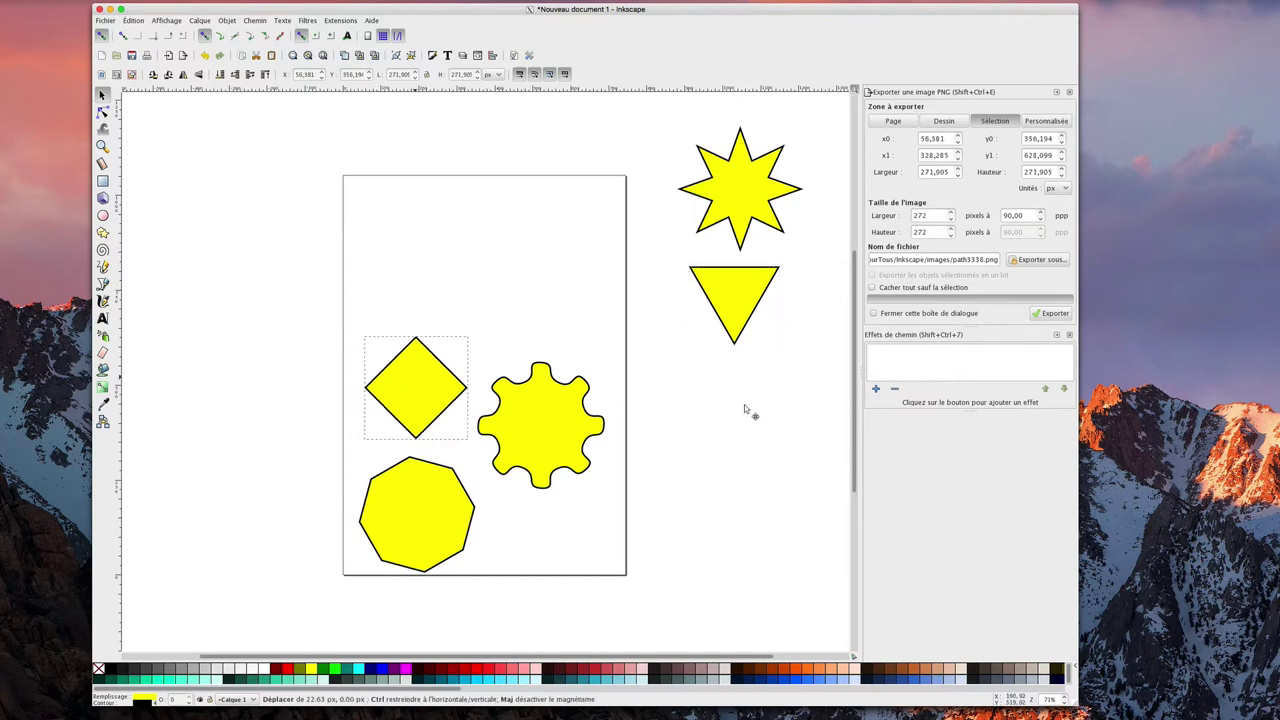
left_click_drag(490, 438, 683, 545)
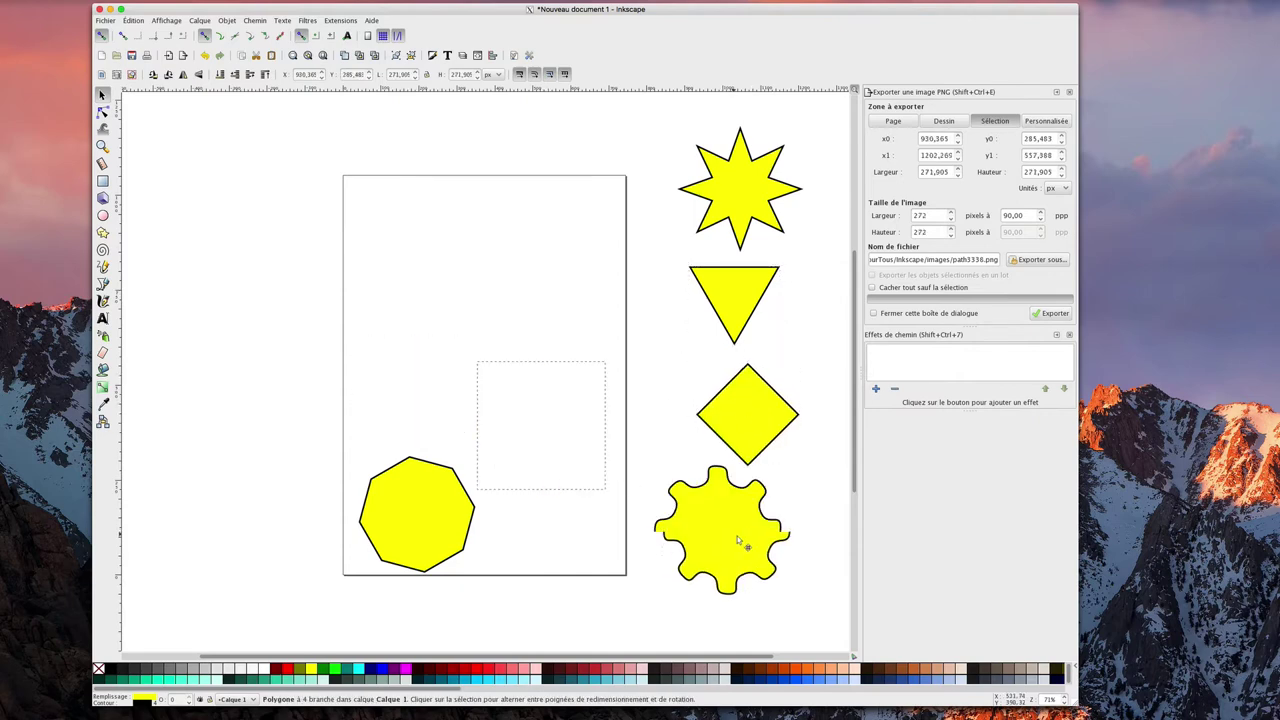
left_click_drag(407, 513, 215, 529)
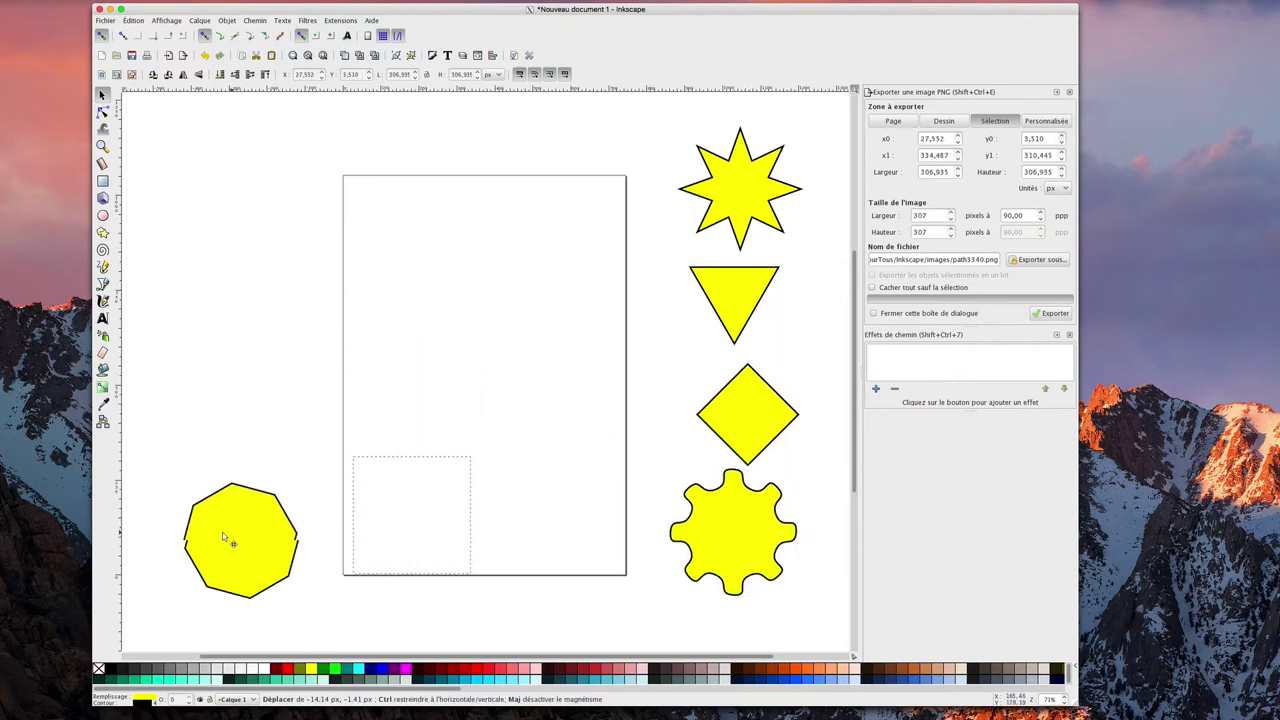
left_click(196, 262)
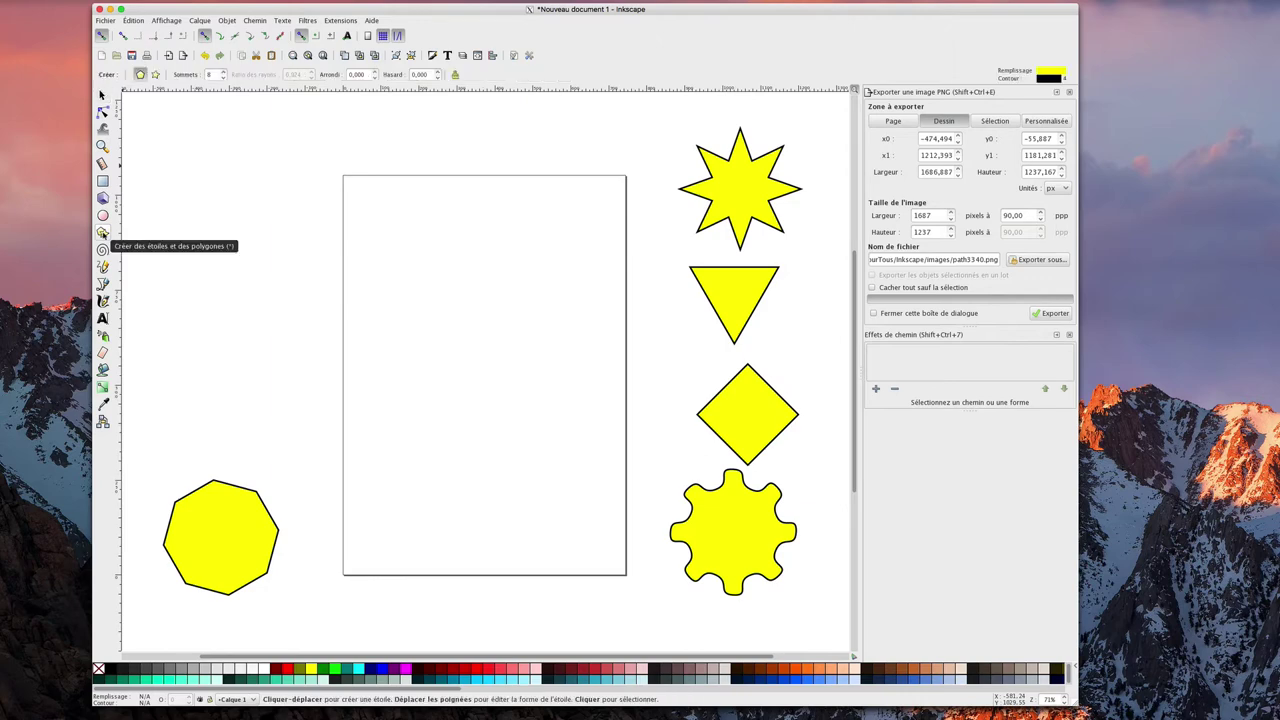
Step: Draw a large yellow 3-corner regular polygon on the page and enlarge it by its corner
left_click(102, 232)
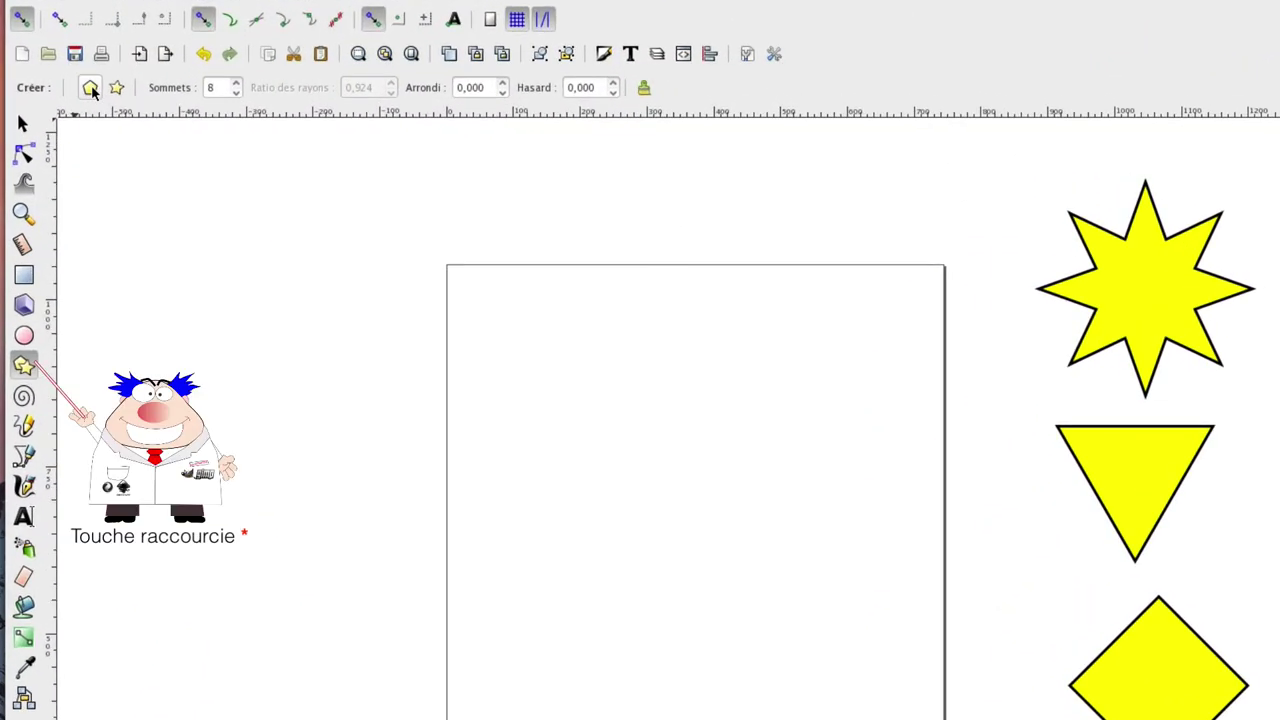
left_click(90, 88)
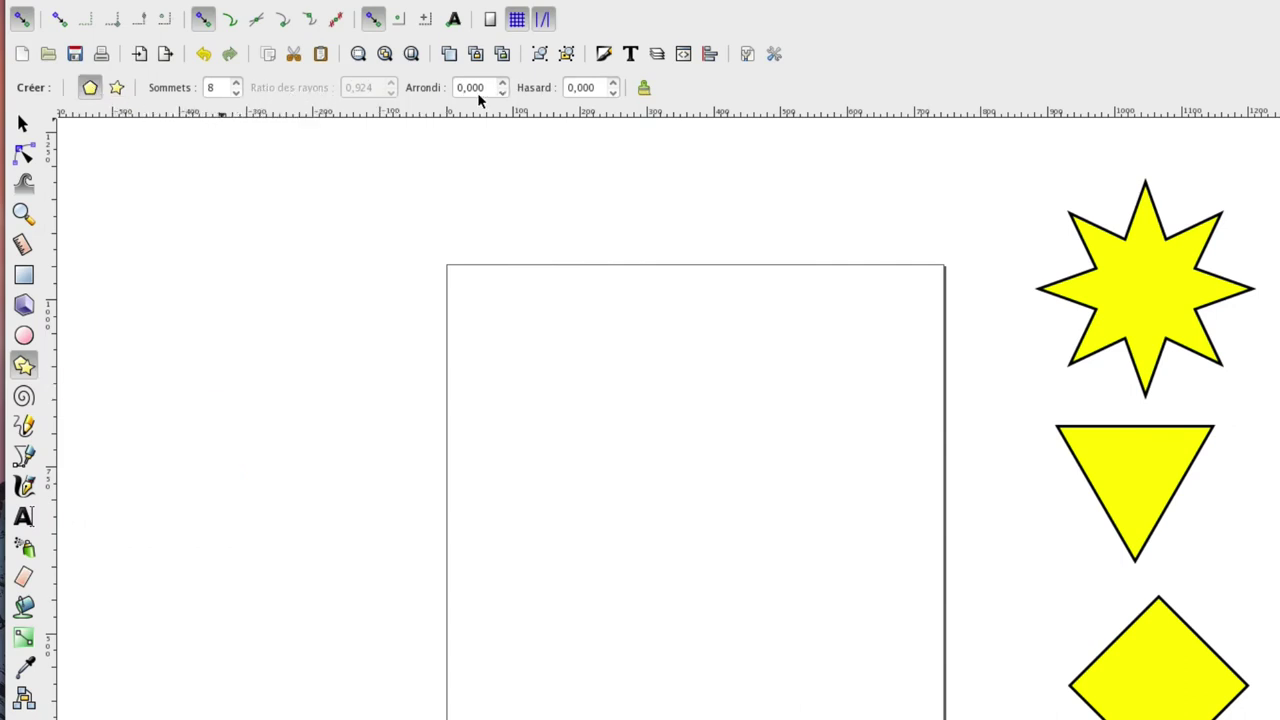
left_click(236, 92)
left_click(236, 92)
mouse_move(608, 393)
left_mouse_down()
mouse_move(613, 503)
mouse_move(579, 498)
mouse_move(614, 505)
mouse_move(612, 530)
mouse_move(610, 516)
left_mouse_up()
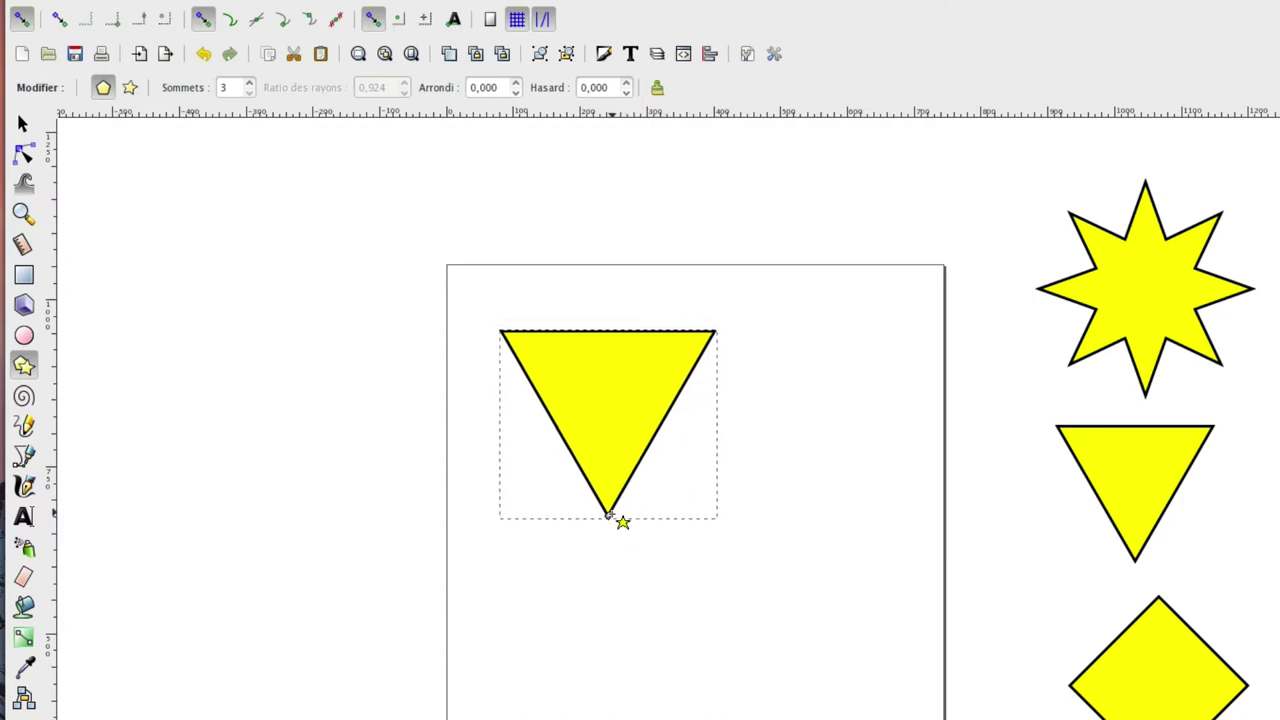
mouse_move(607, 515)
left_mouse_down()
mouse_move(610, 579)
mouse_move(595, 525)
mouse_move(600, 581)
left_mouse_up()
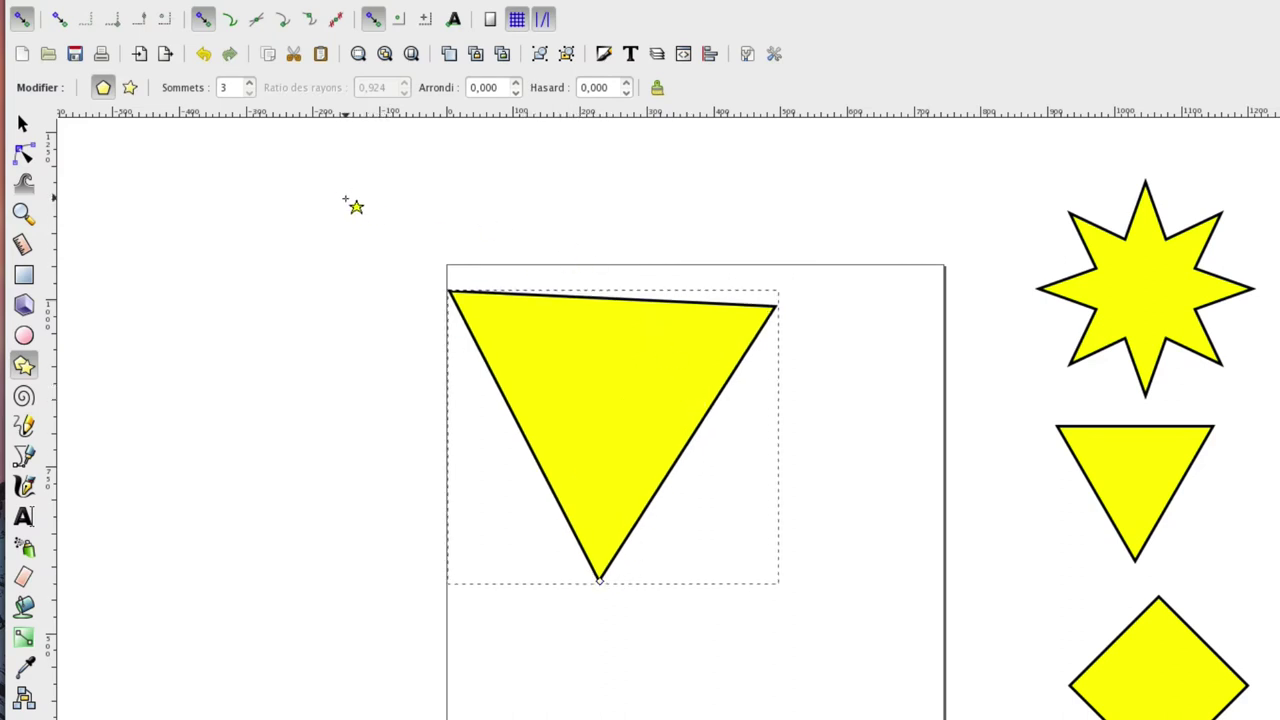
Step: Raise the polygon's corner count from 4 up through an octagon to nearly a circle
left_click(251, 84)
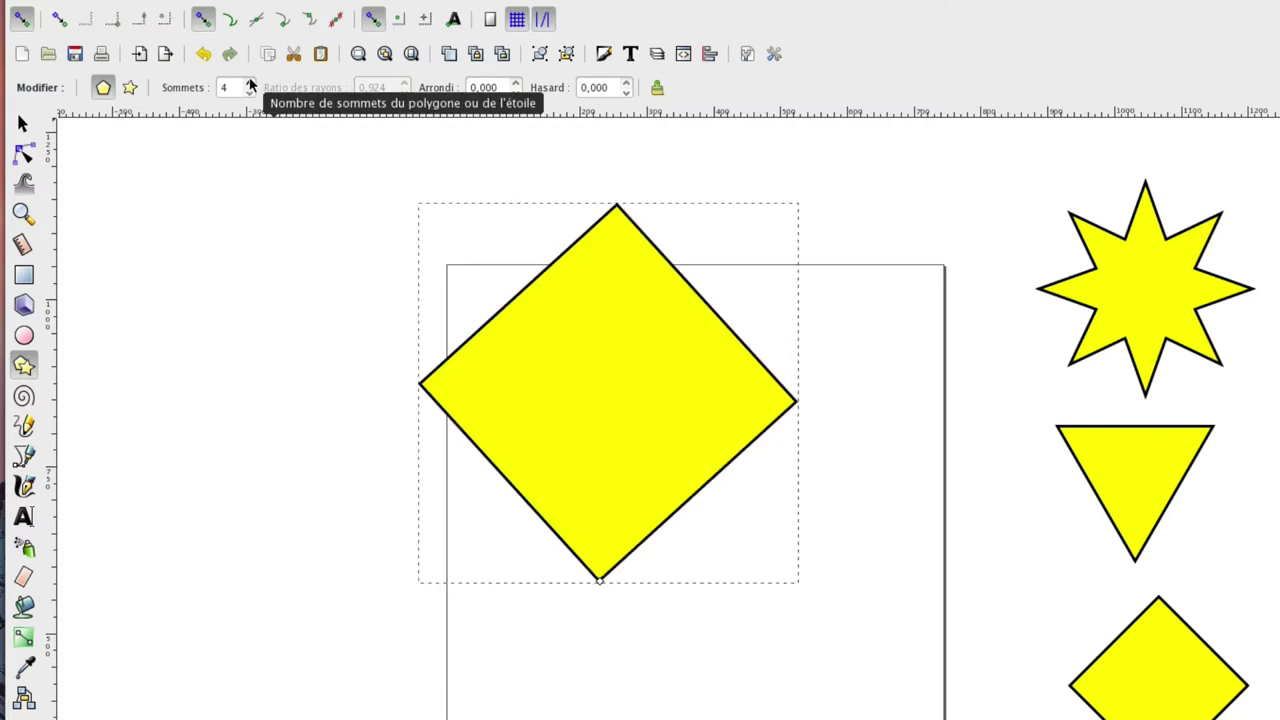
left_click(251, 84)
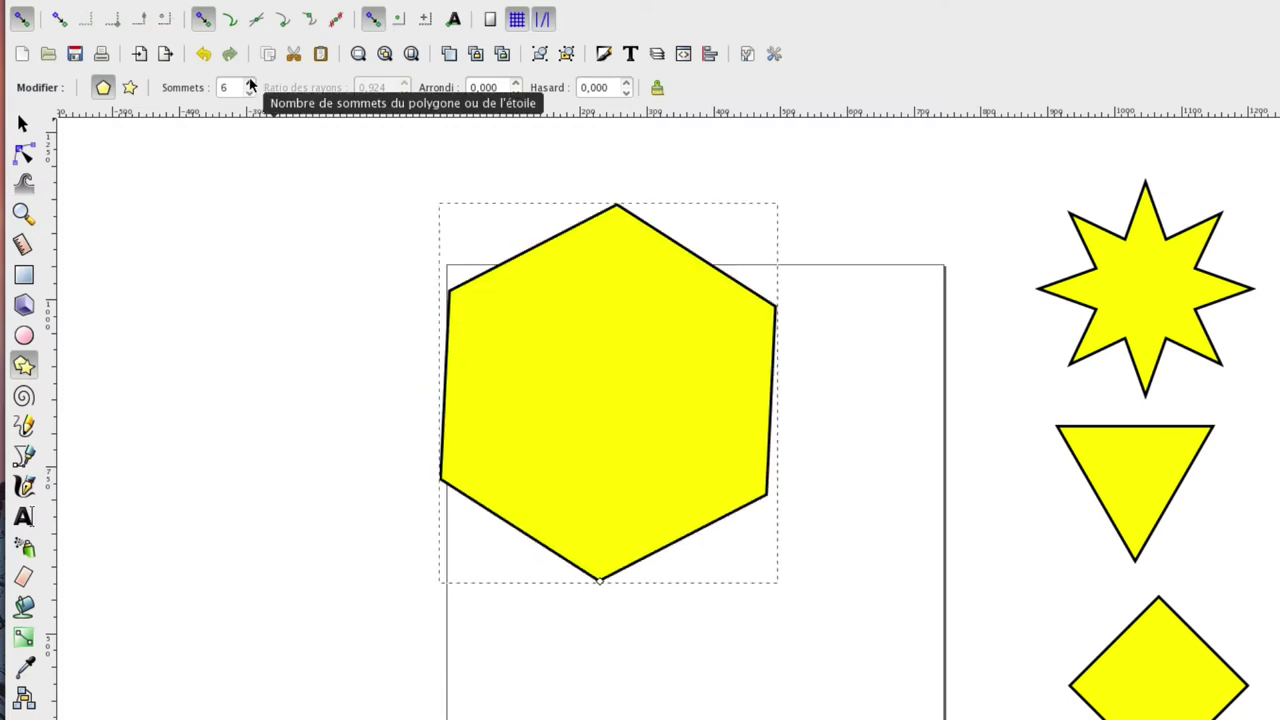
left_click(251, 84)
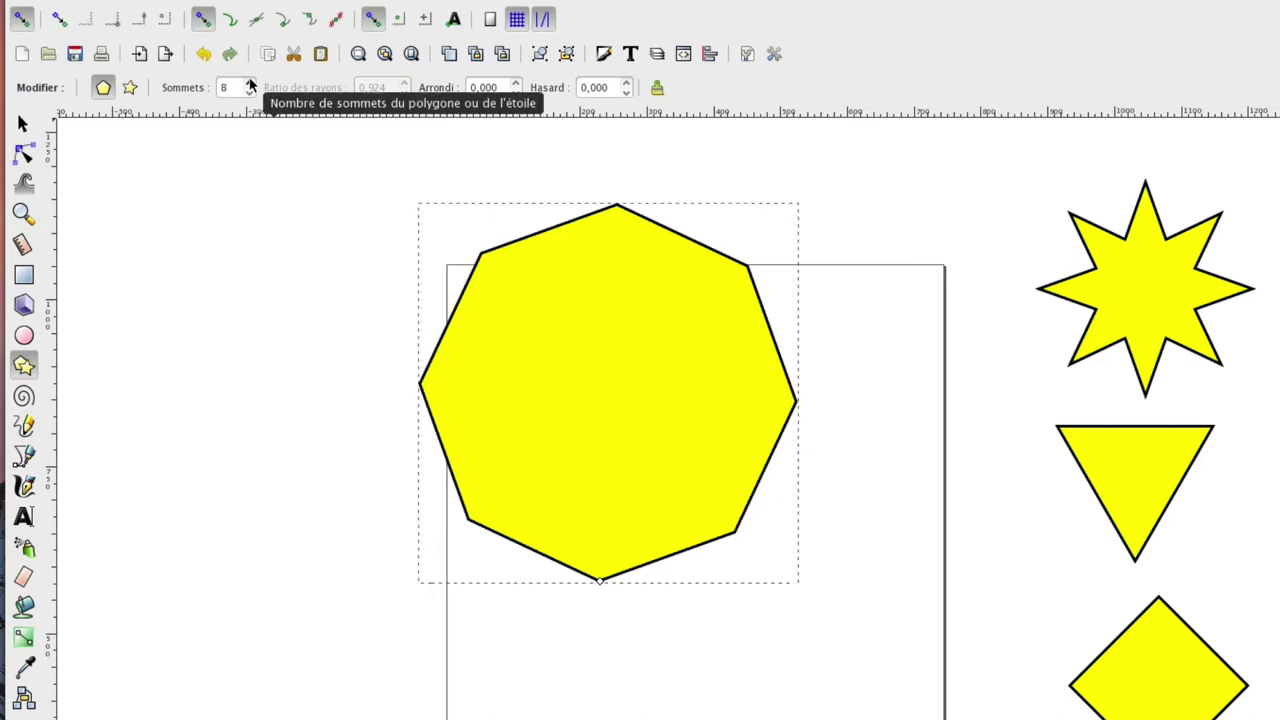
left_click(251, 84)
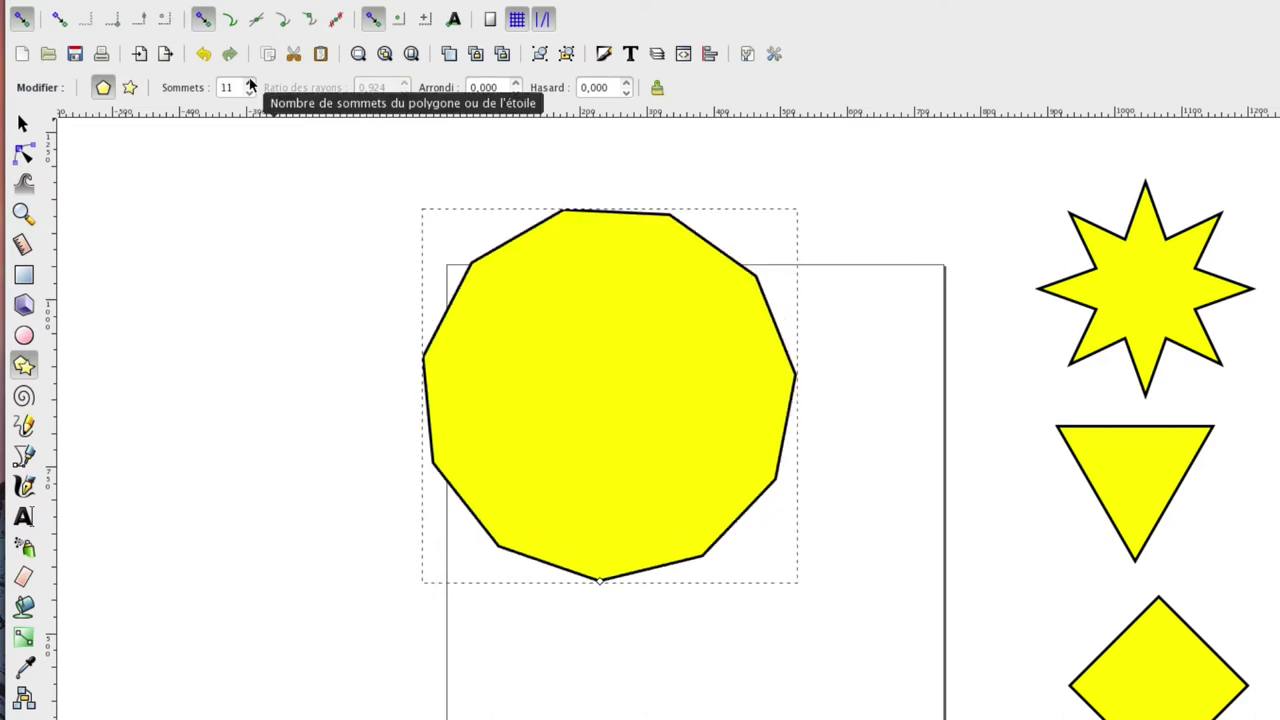
left_click(251, 84)
left_click(251, 84)
left_click(251, 84)
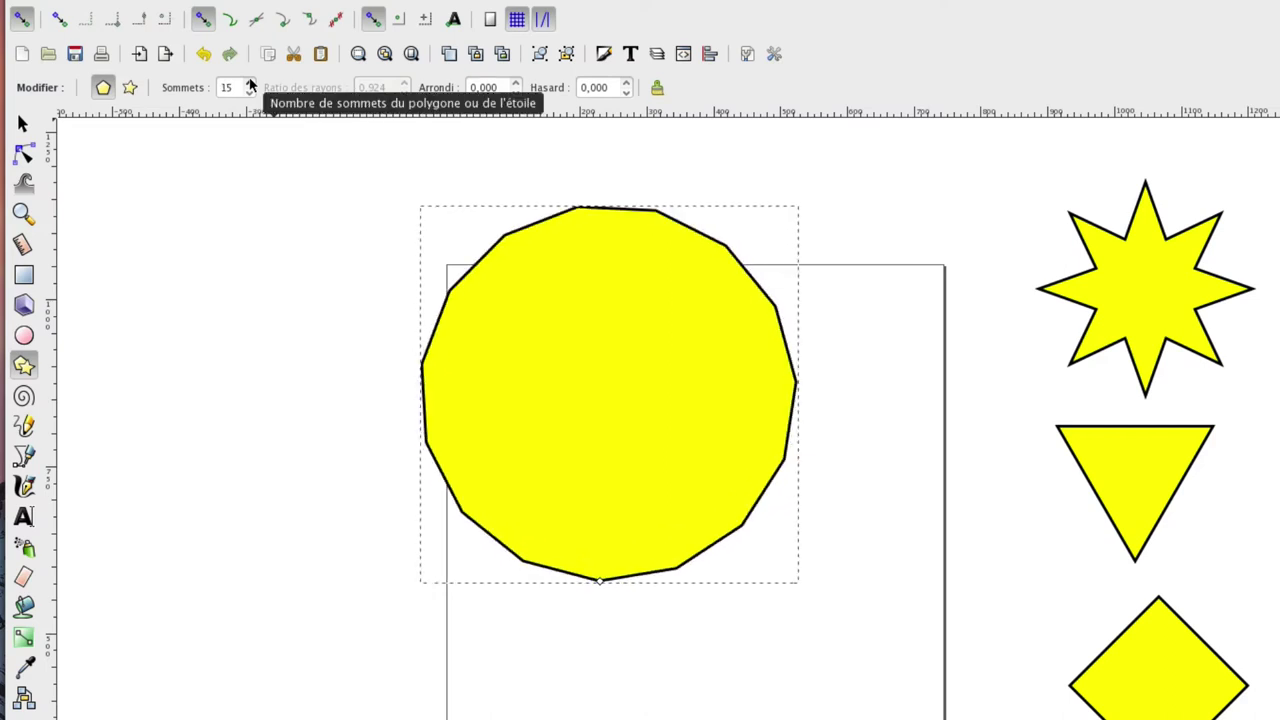
Step: Set the polygon back to 4 corners and delete it
left_click(251, 93)
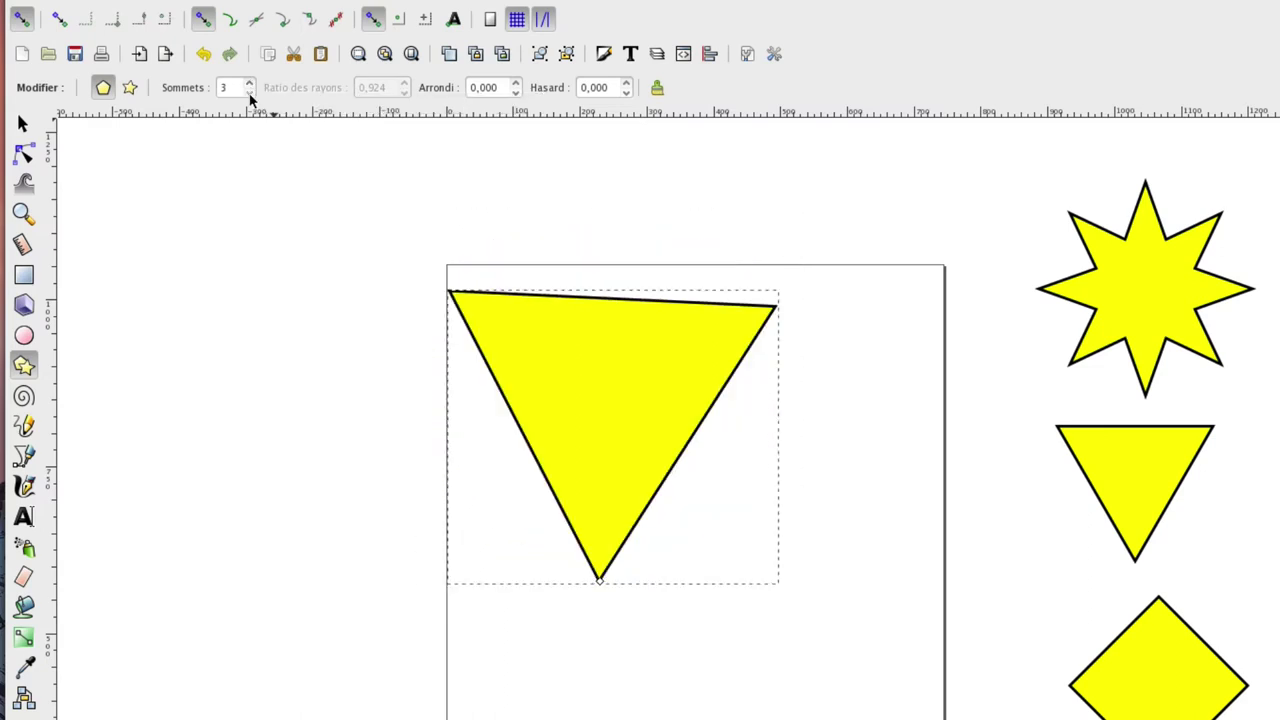
left_click(251, 96)
left_click(251, 84)
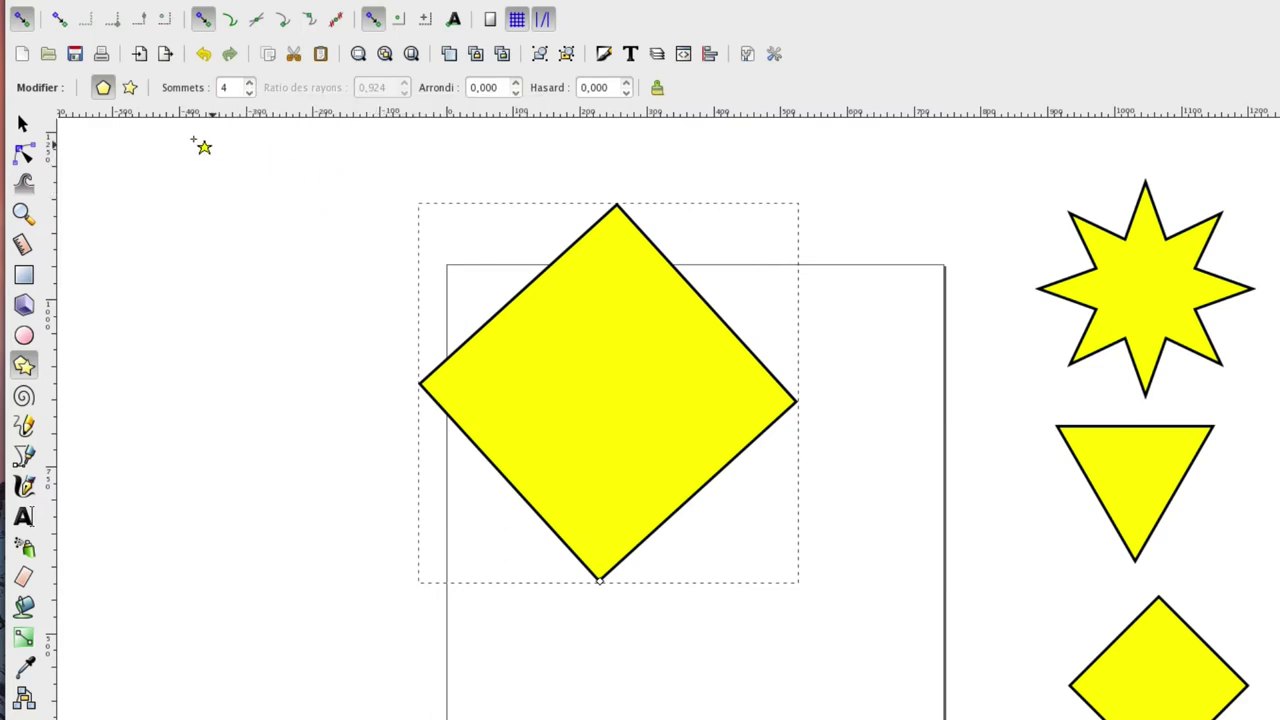
key("Delete")
Step: Bring the eight-point star onto the page and enlarge it around its centre
key("s")
left_click_drag(1148, 280, 661, 475)
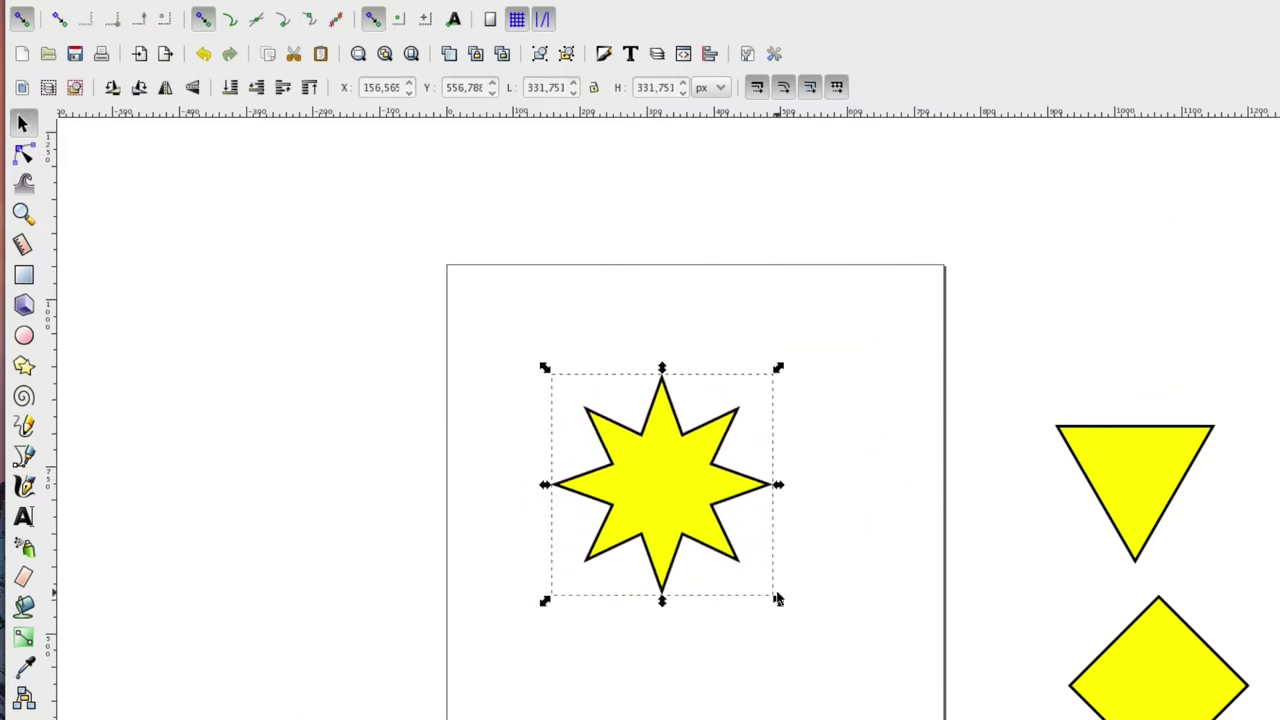
left_click_drag(778, 602, 847, 683)
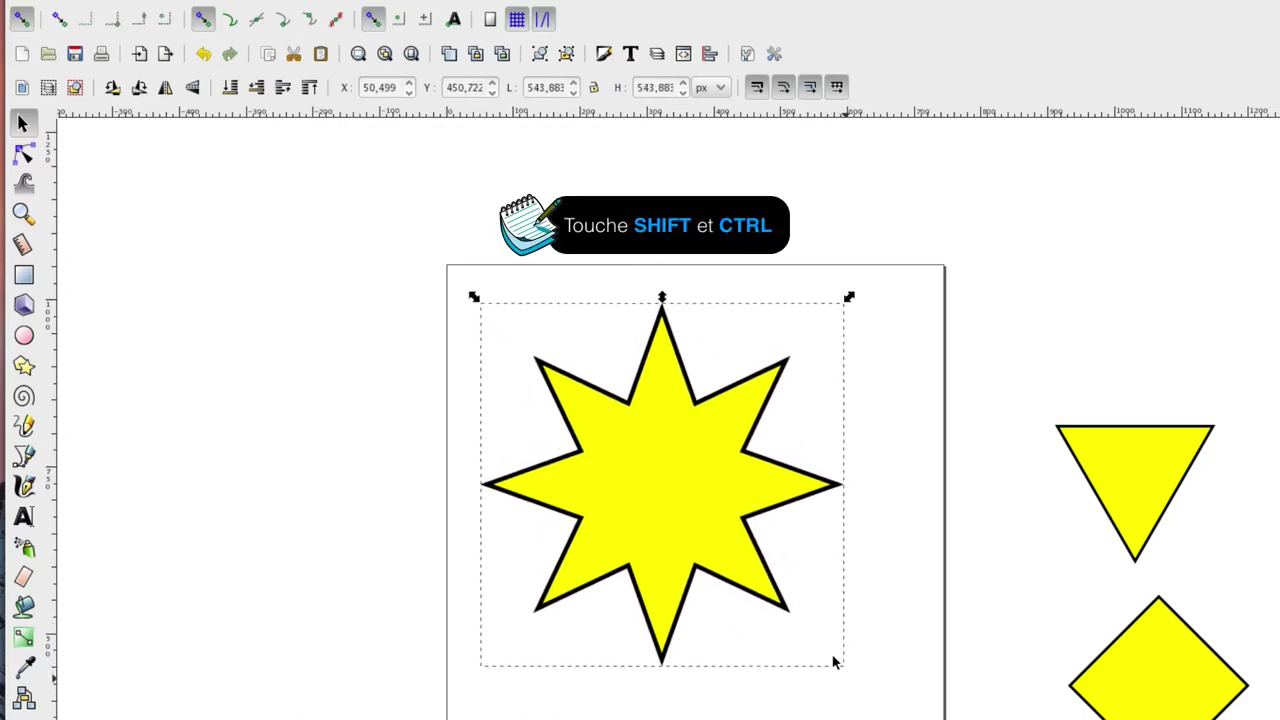
Step: Try the star with 7, 6 and 5 points, then return it to 8 points
left_click(25, 370)
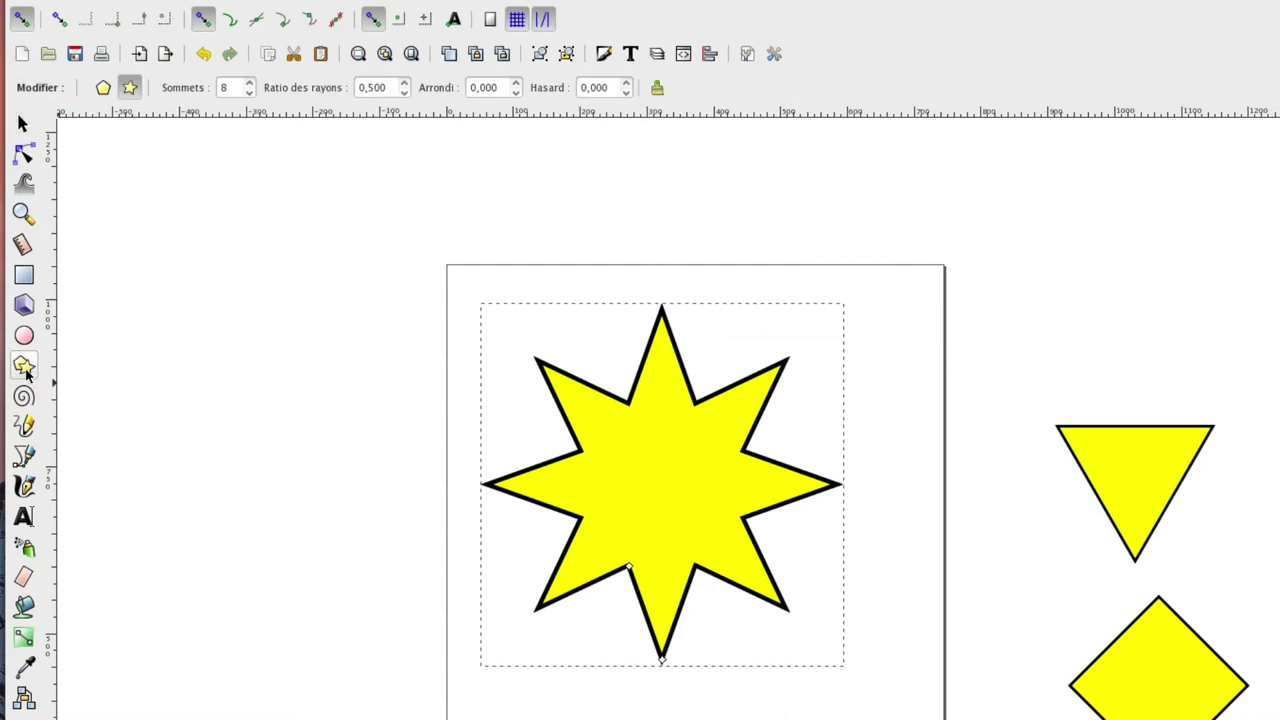
left_click(250, 93)
left_click(250, 93)
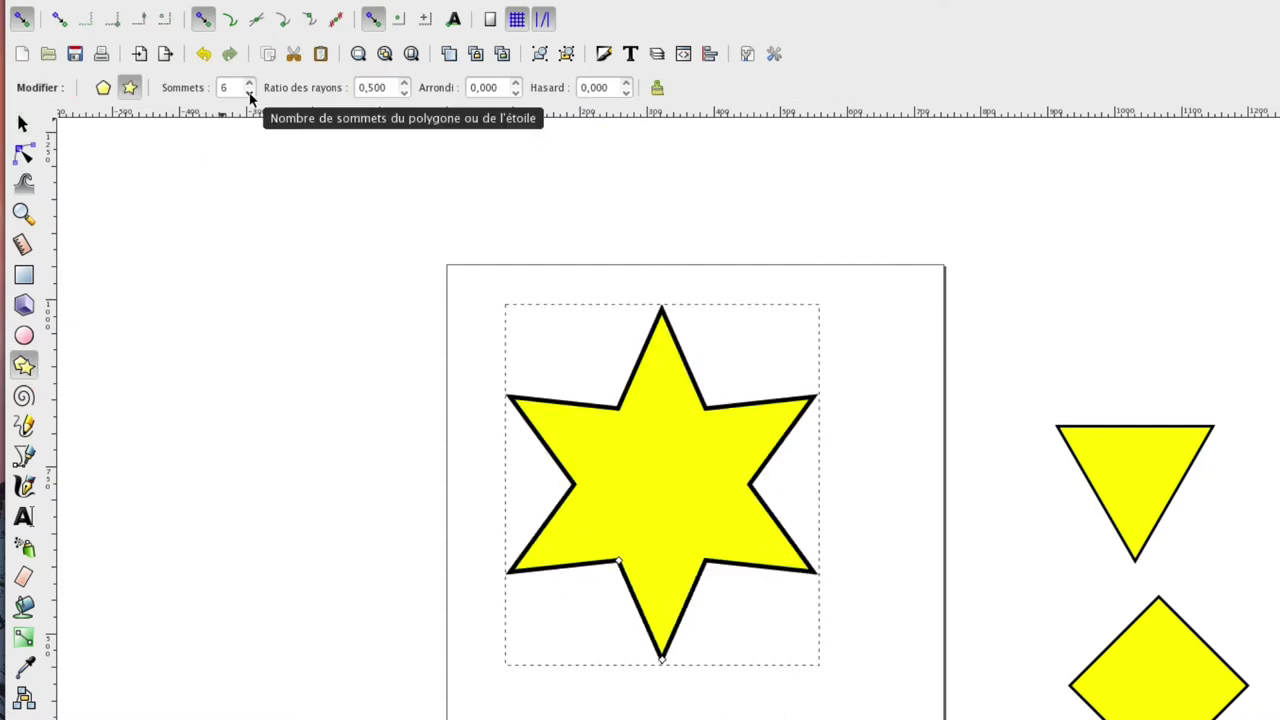
left_click(250, 93)
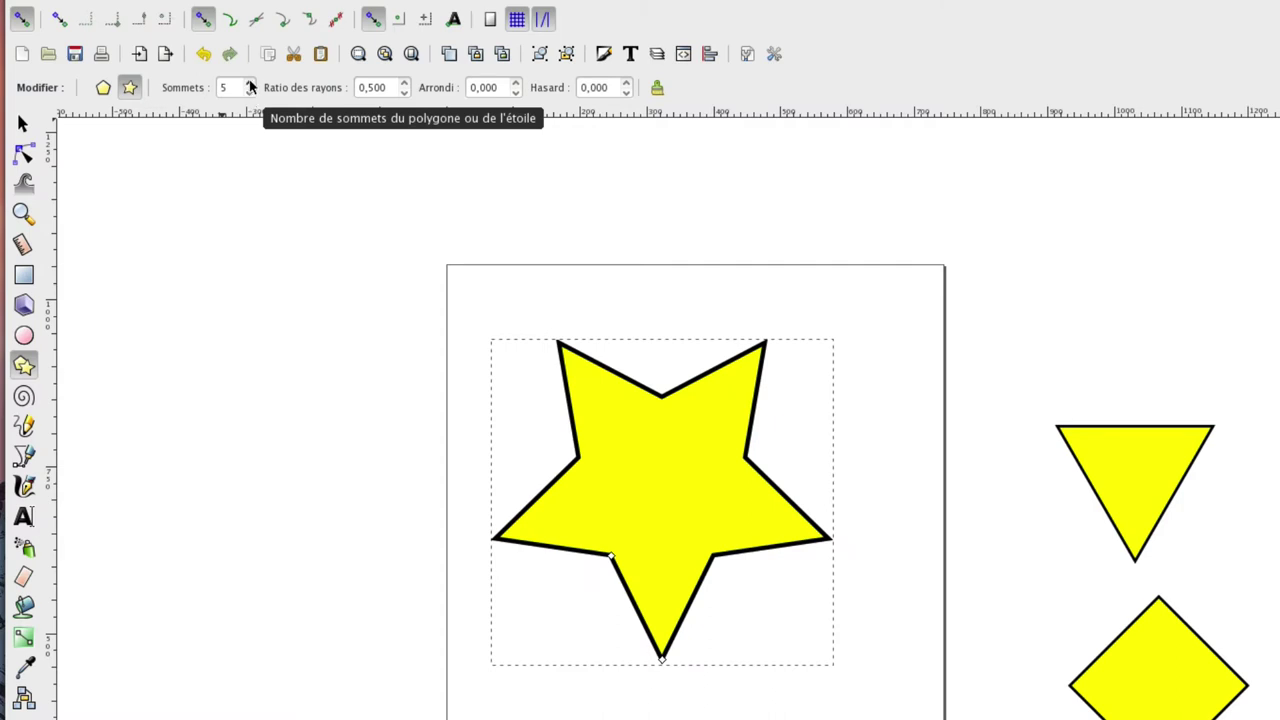
left_click(250, 84)
left_click(250, 84)
left_click(250, 84)
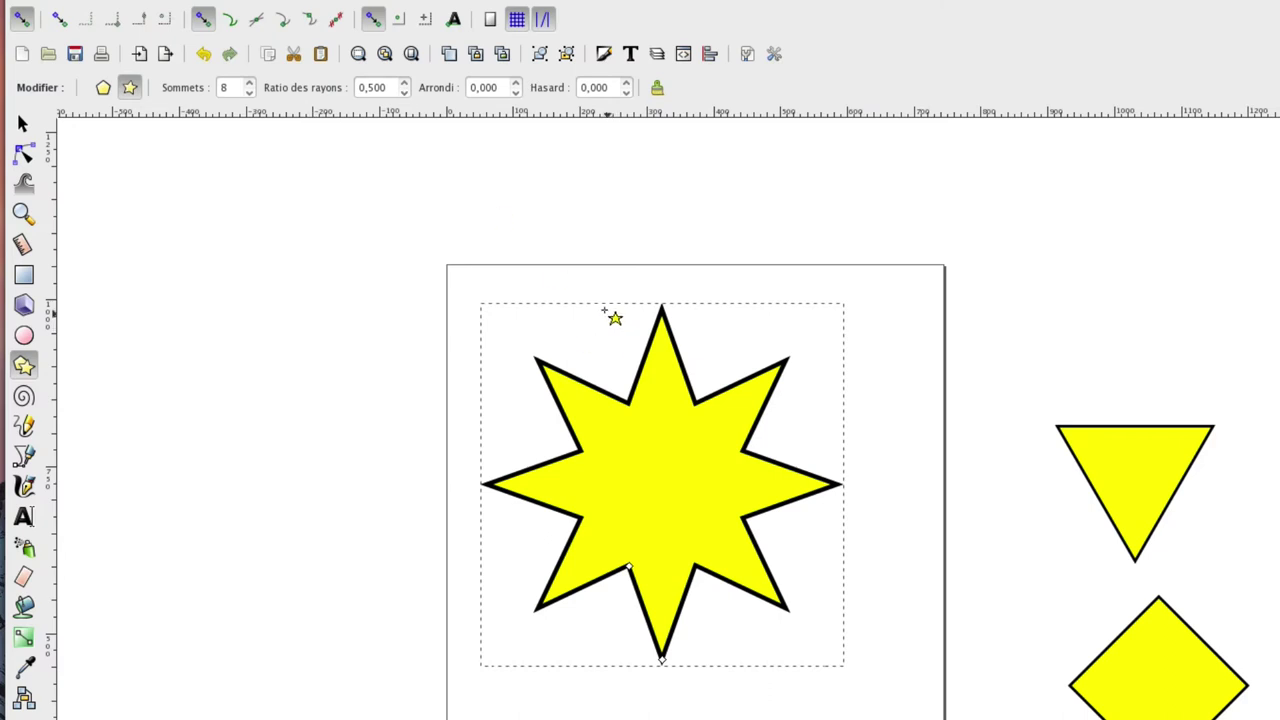
Step: Lower the star's spoke ratio to 0.420, then raise it to 0.550
left_click(404, 92)
left_click(404, 92)
left_click(404, 92)
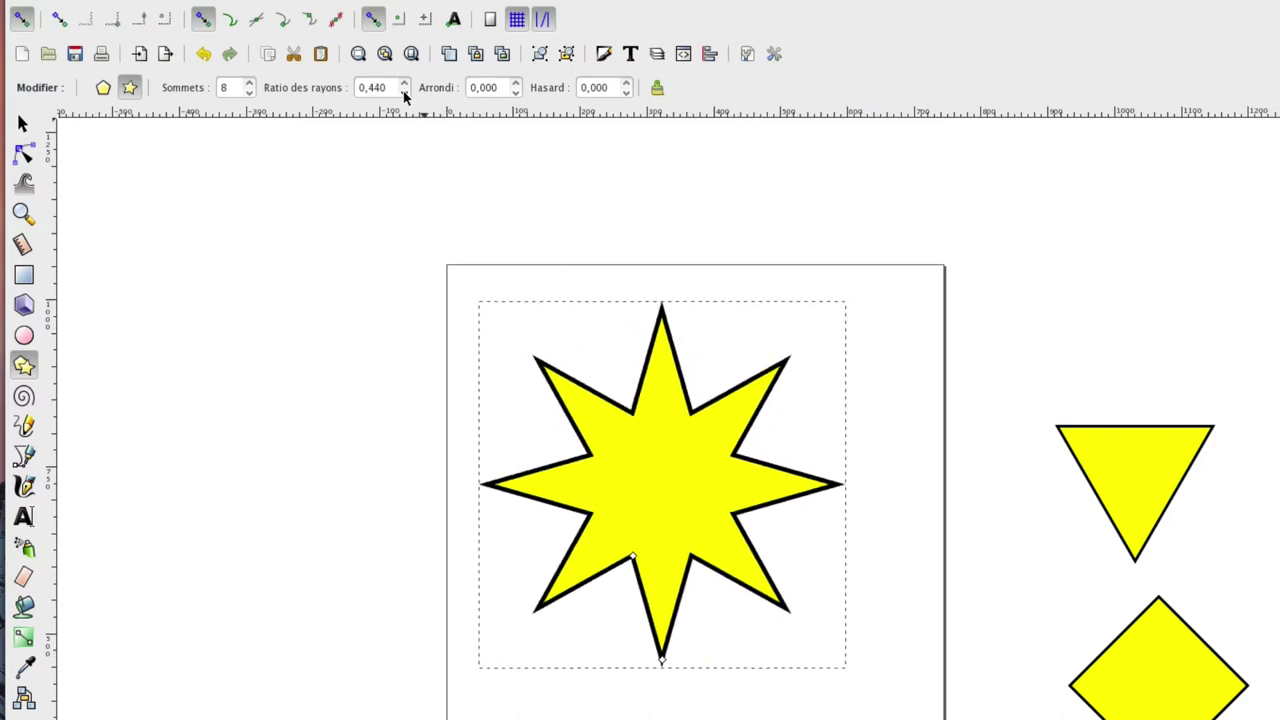
left_click(404, 92)
left_click(404, 92)
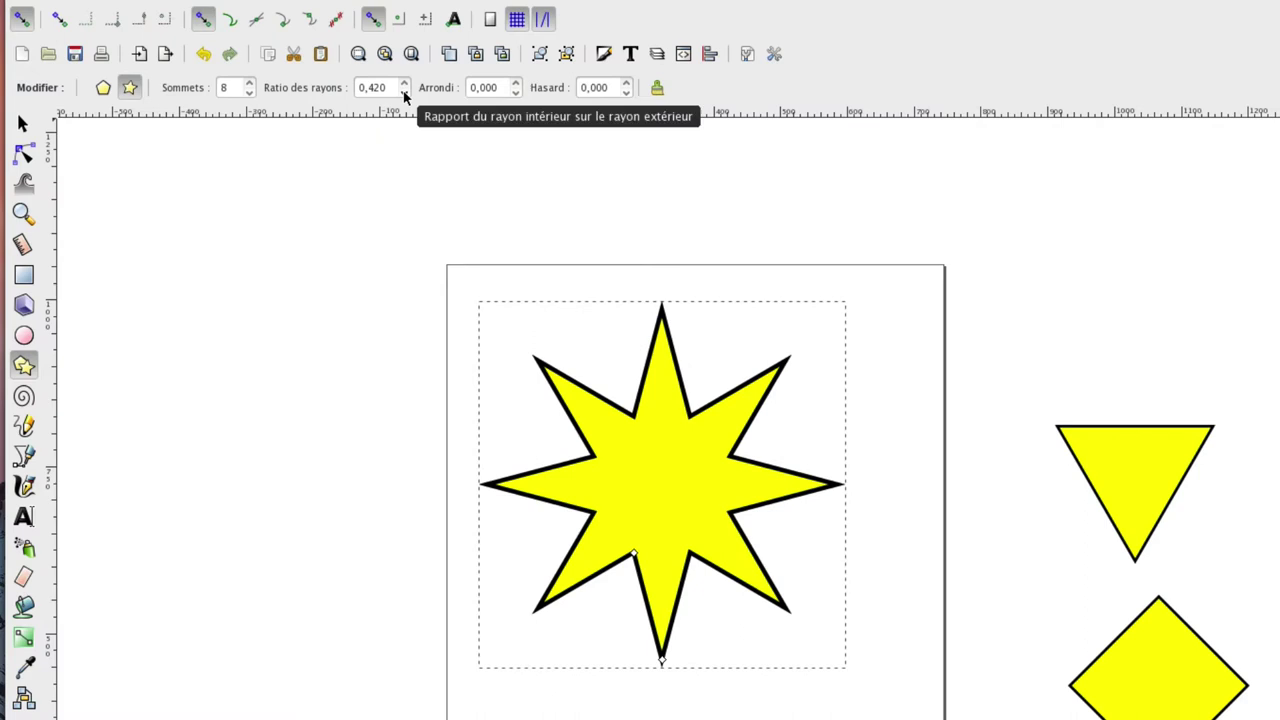
left_click(404, 85)
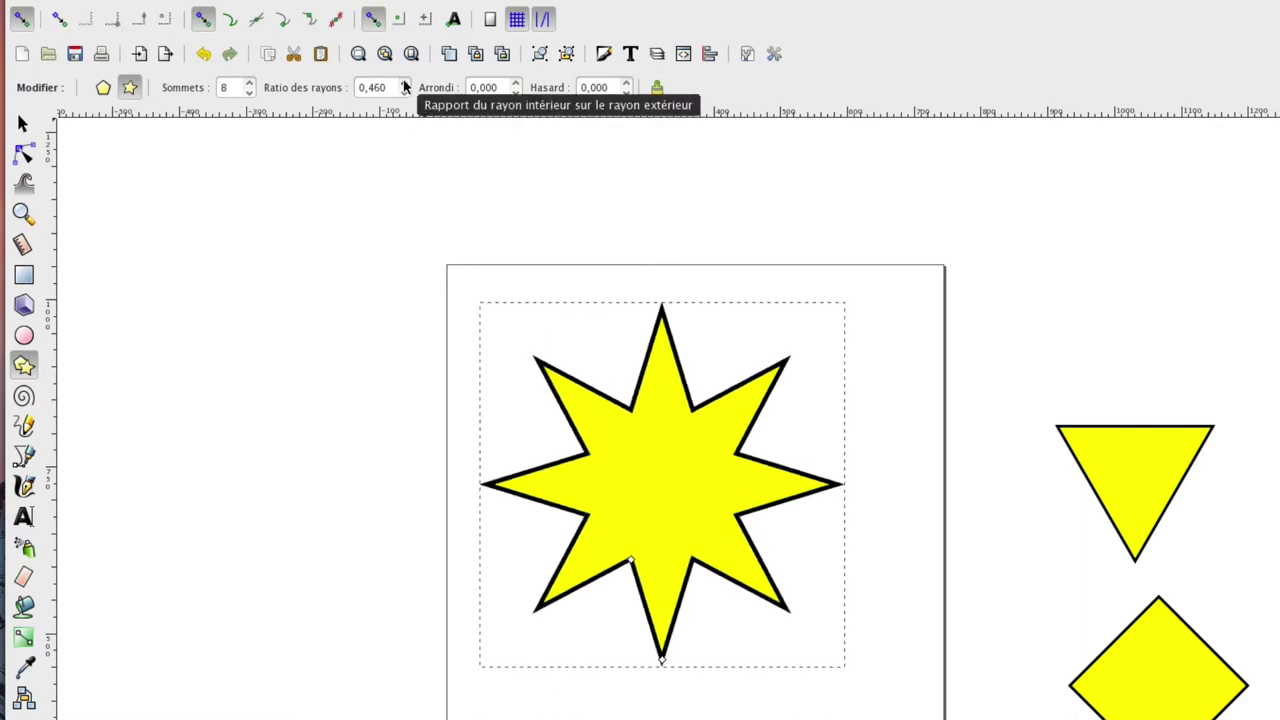
left_click(404, 85)
left_click(404, 85)
left_click(404, 85)
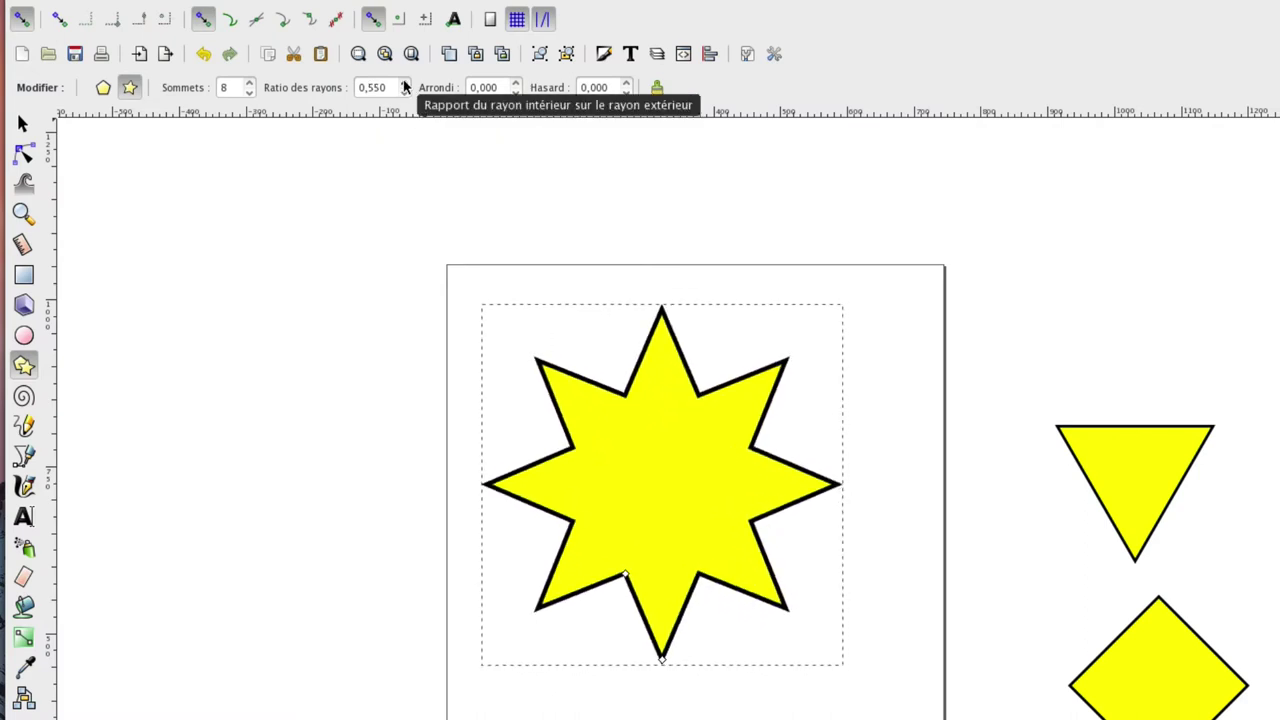
Step: Set the star's rounding to about 0.540, giving eight soft lobes
left_click(516, 92)
left_click(516, 92)
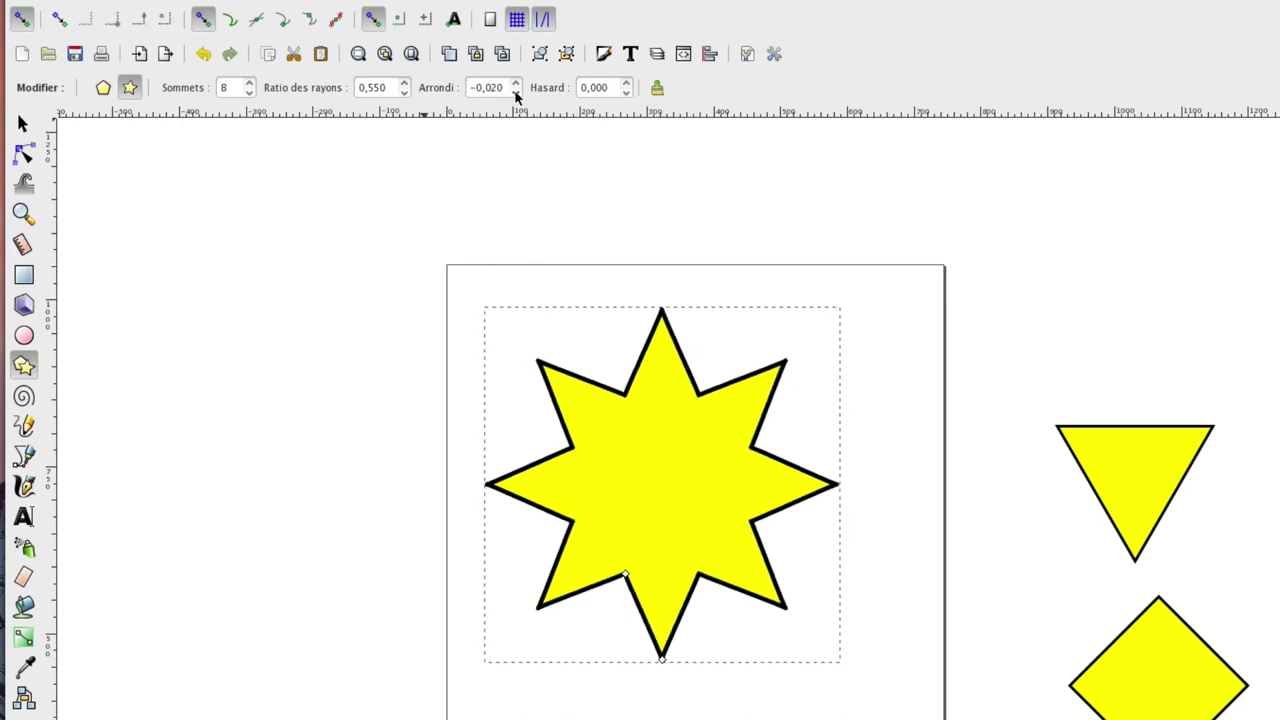
left_click(516, 92)
left_click(516, 92)
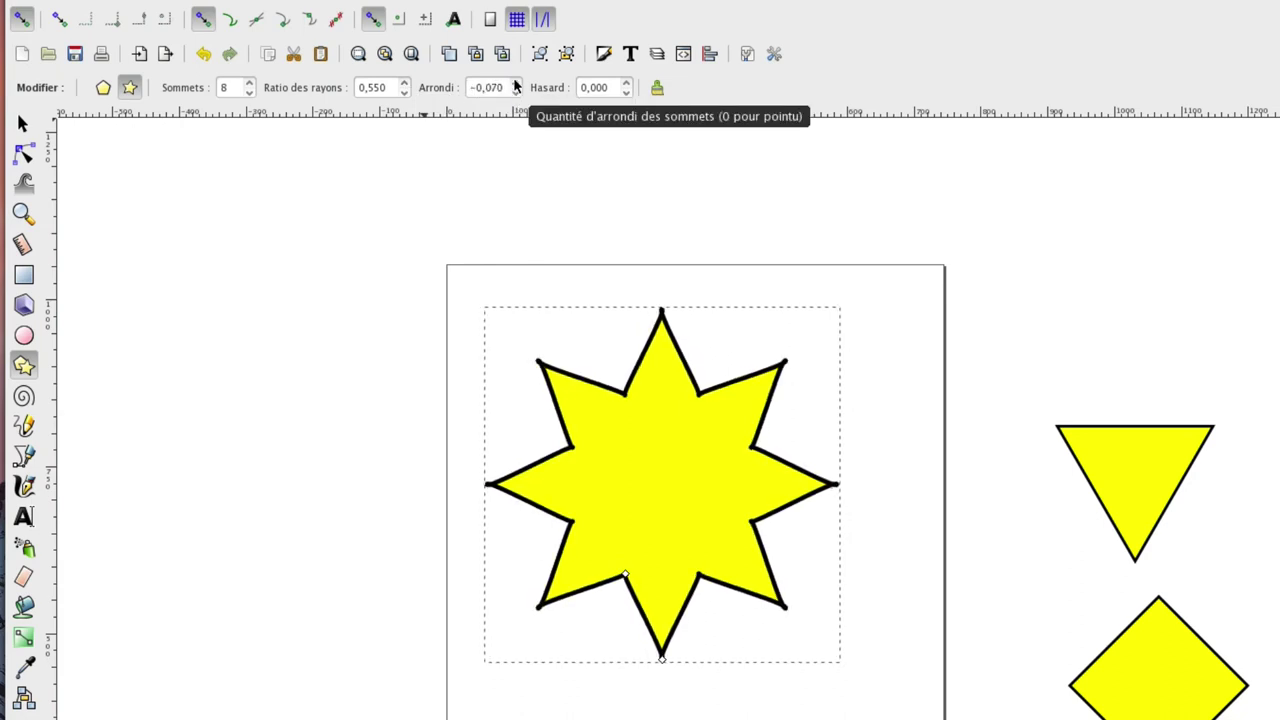
left_click(516, 83)
left_click(516, 83)
left_click(516, 83)
left_click(516, 83)
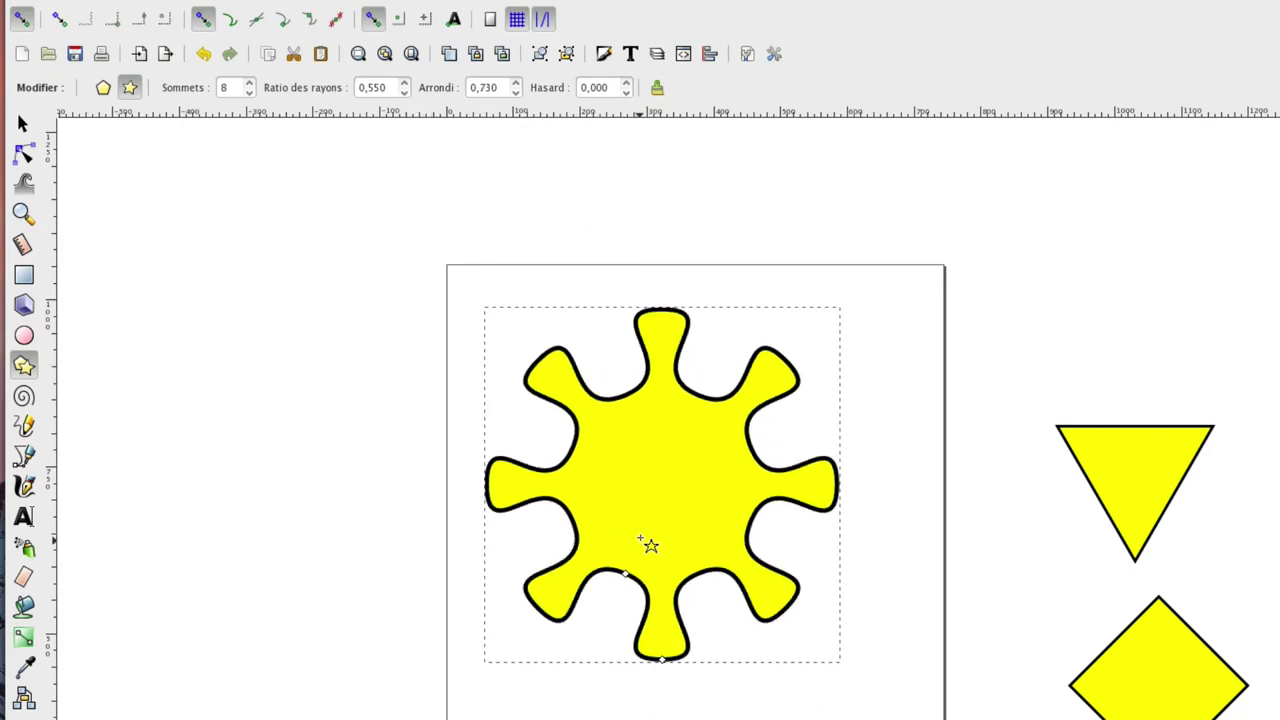
left_click(516, 92)
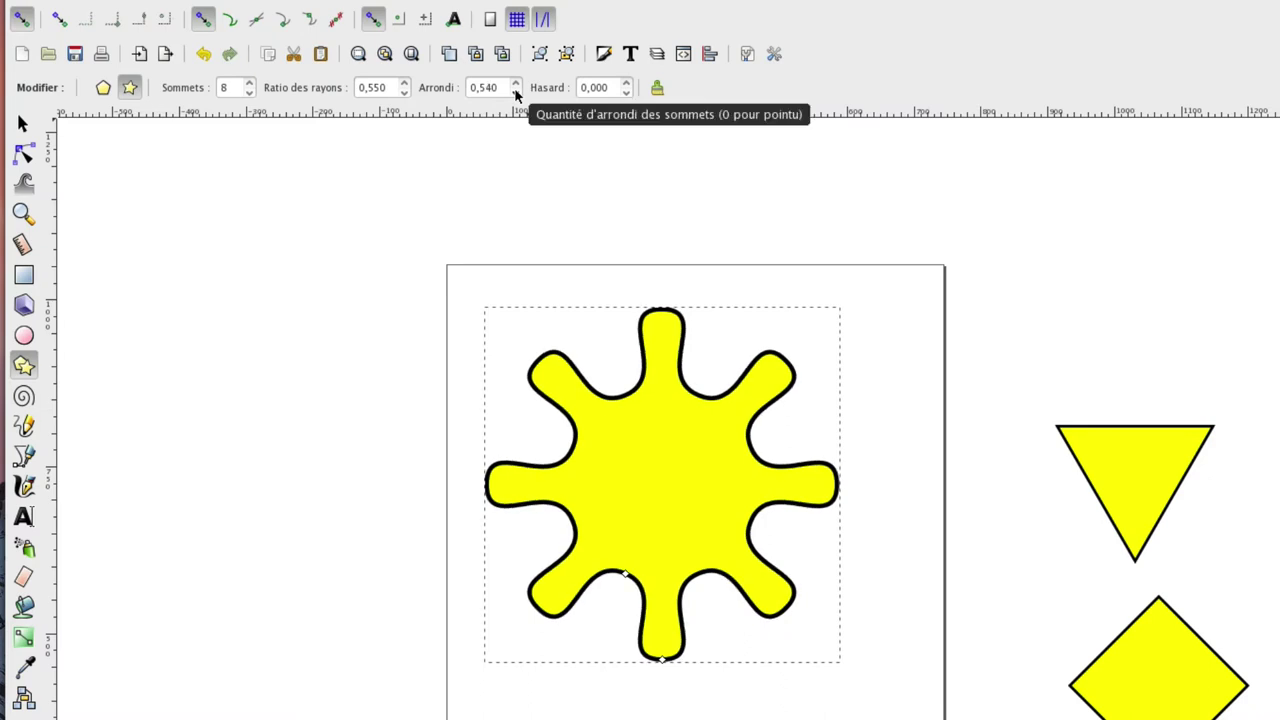
Step: Experiment with the star's randomness, raising it and then pushing it negative
left_click(627, 84)
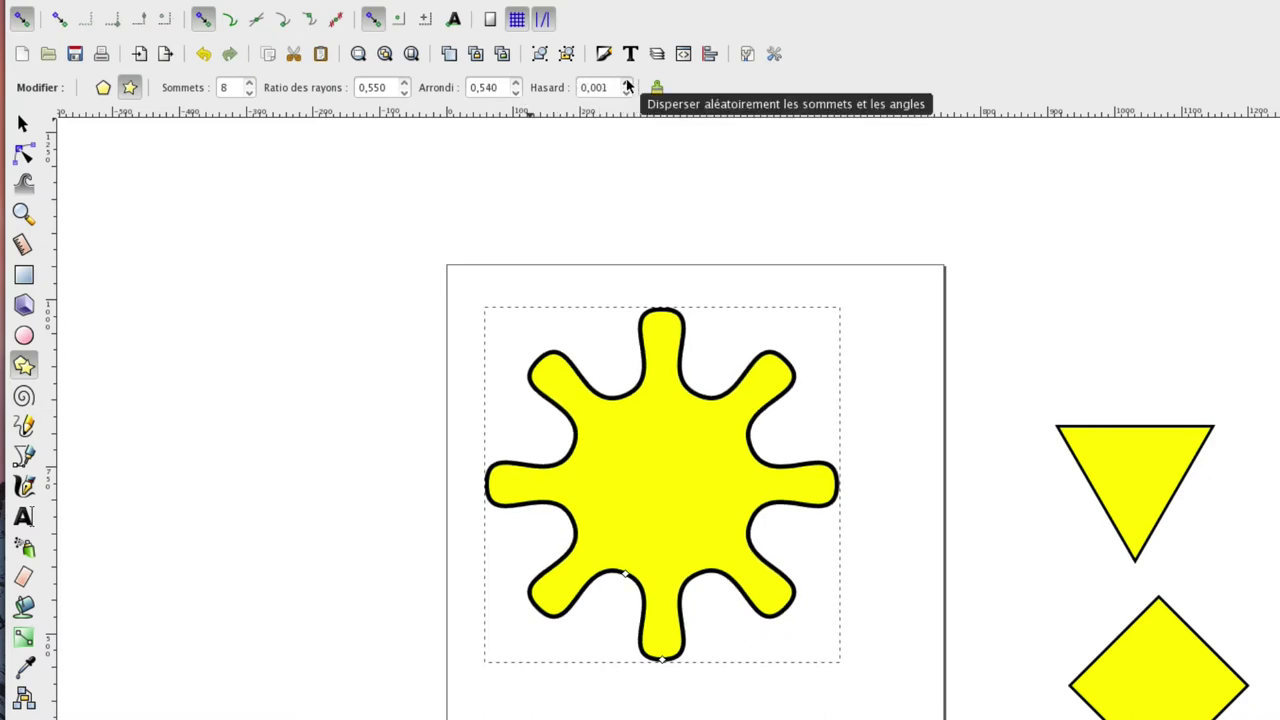
left_click(627, 84)
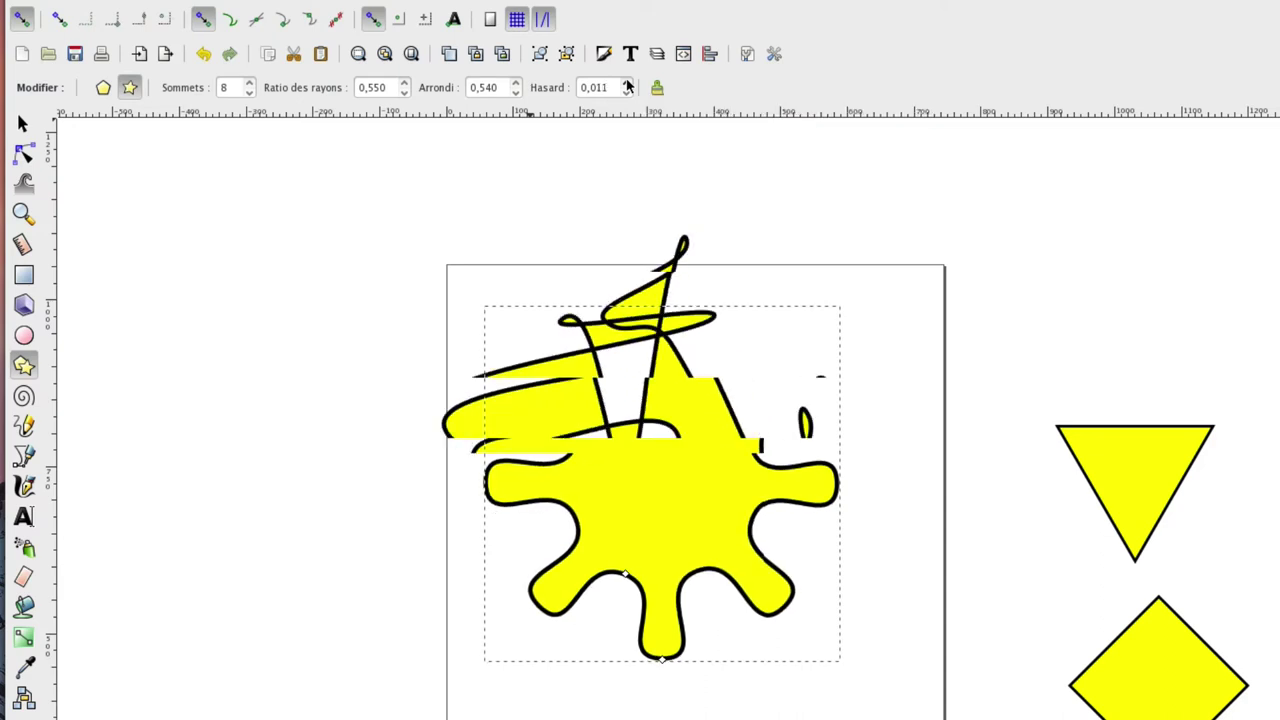
left_click(627, 93)
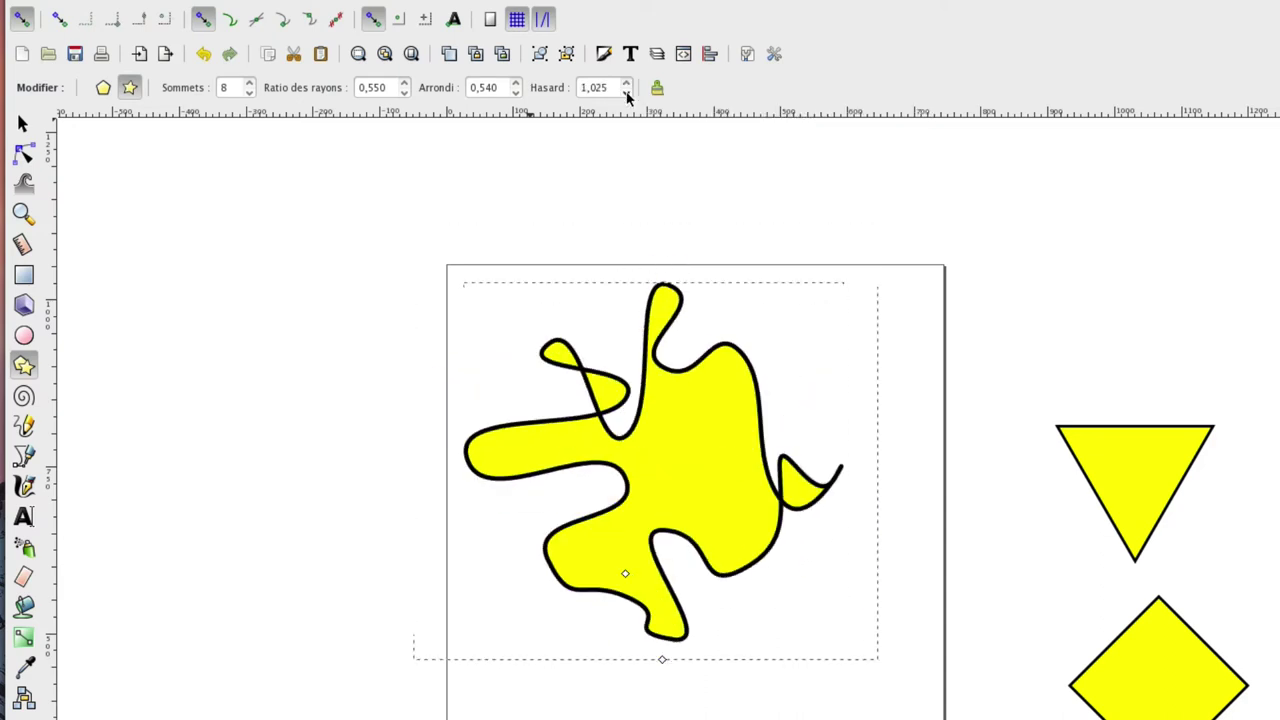
left_click(627, 93)
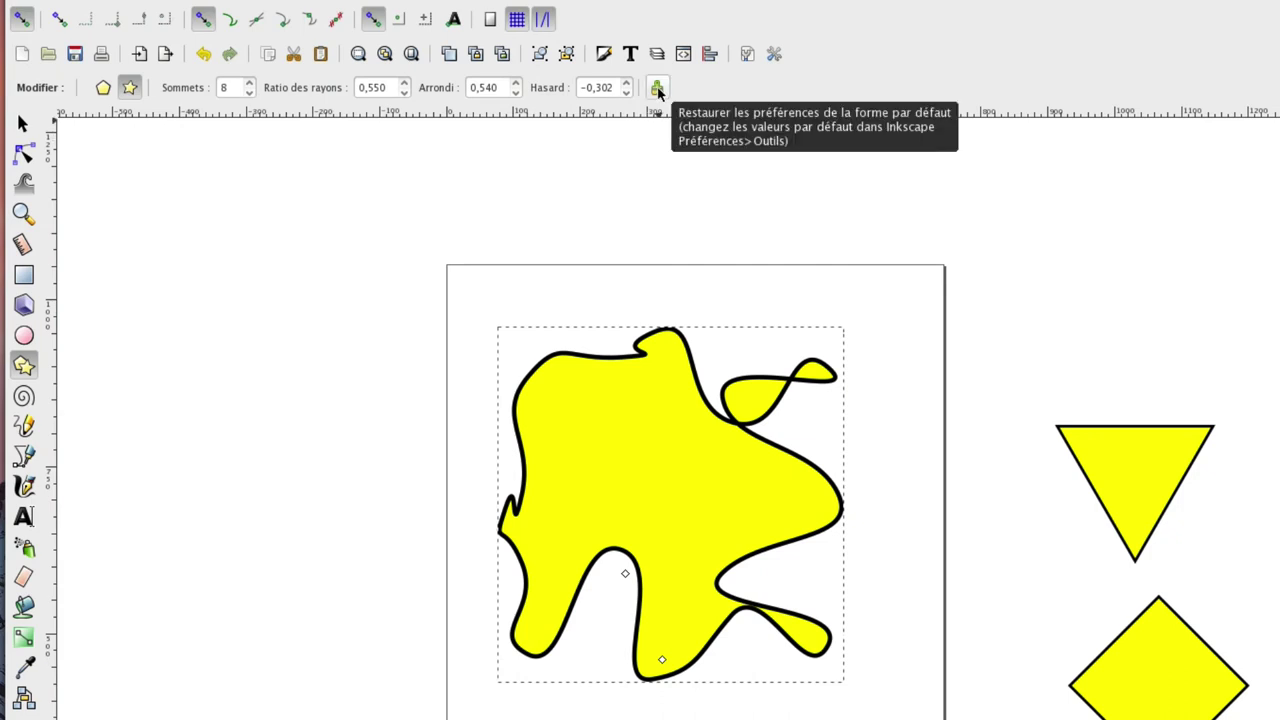
Step: Restore the star's default settings and raise it back to 8 points
left_click(658, 91)
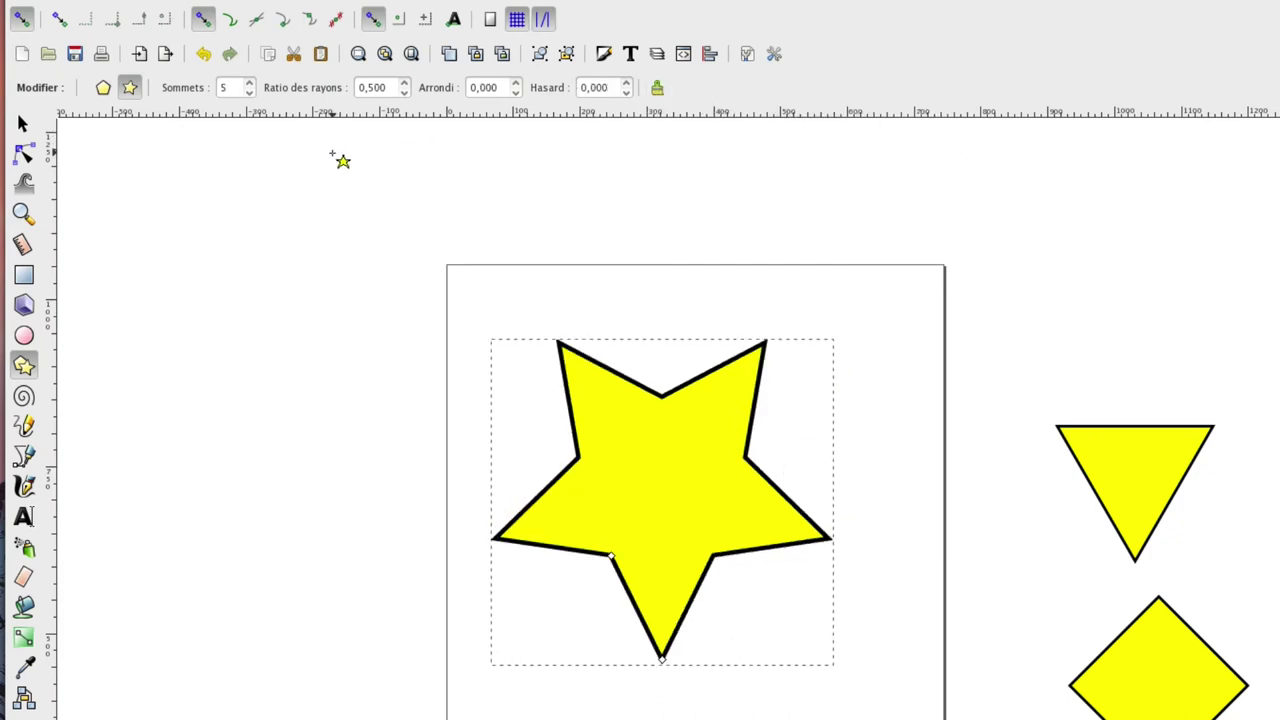
left_click(249, 84)
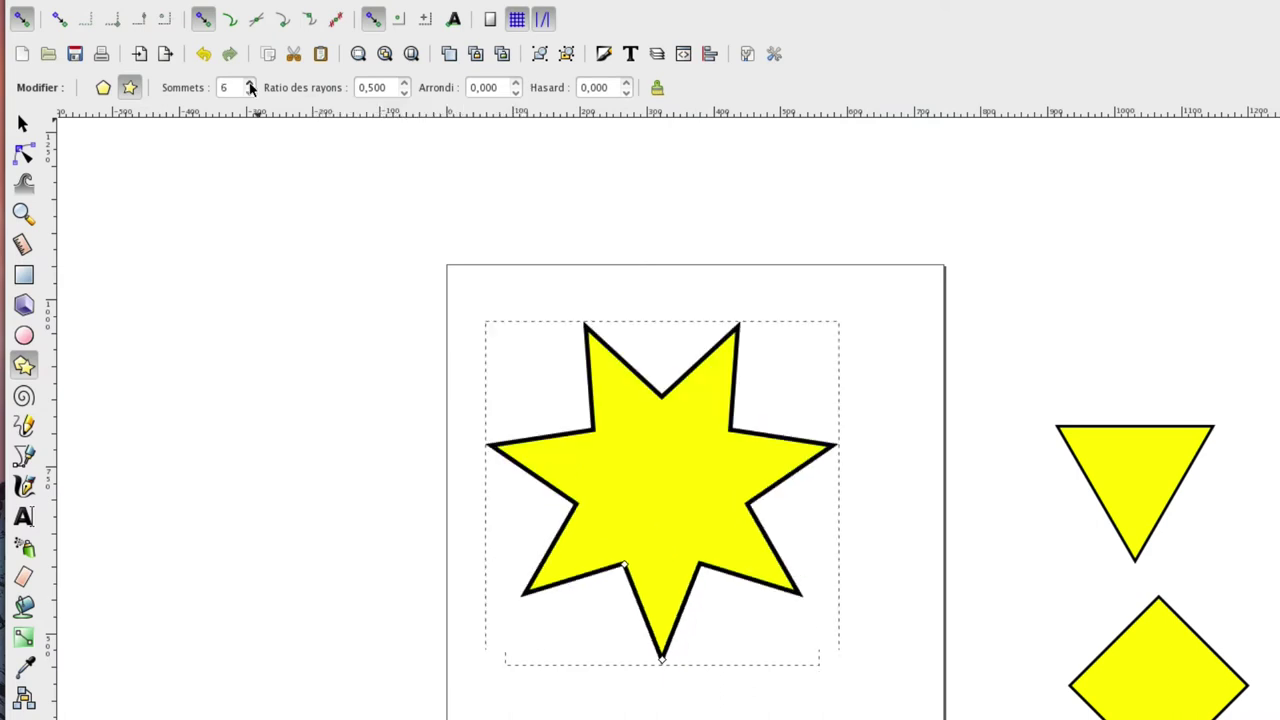
left_click(249, 84)
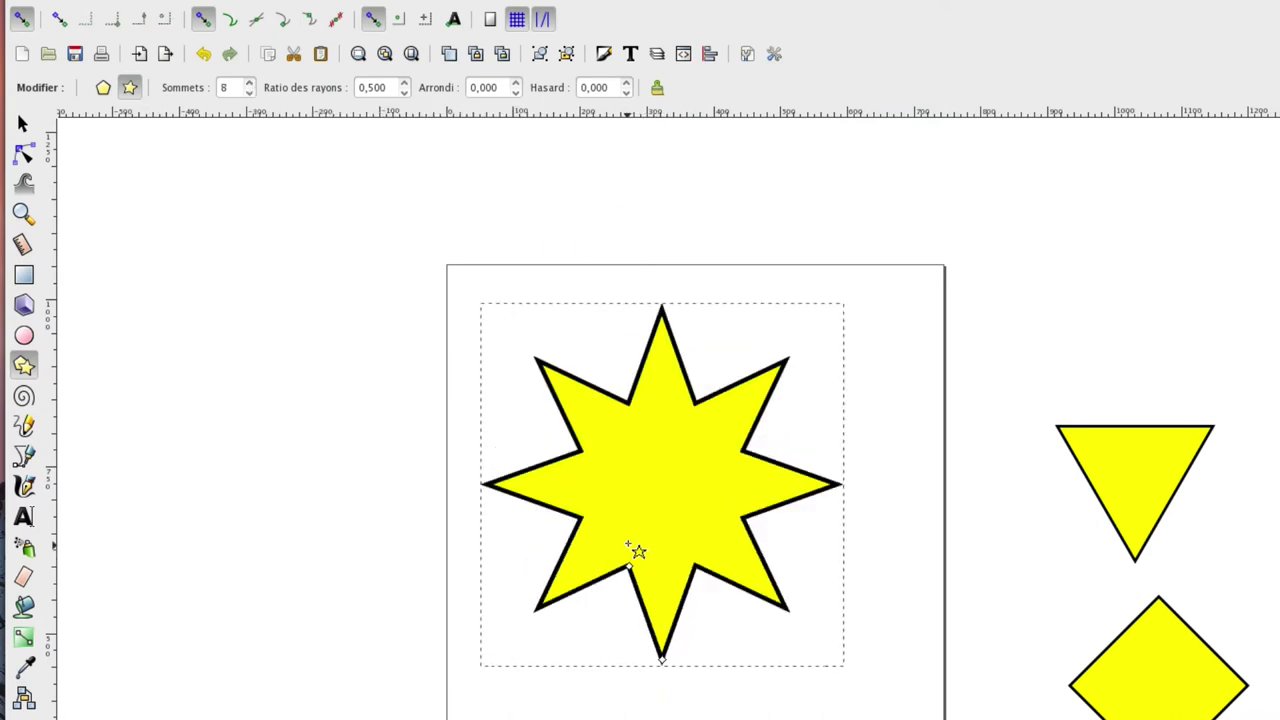
Step: Twist and shrink the star by its inner and outer handles, then restore defaults
left_click_drag(629, 568, 606, 518)
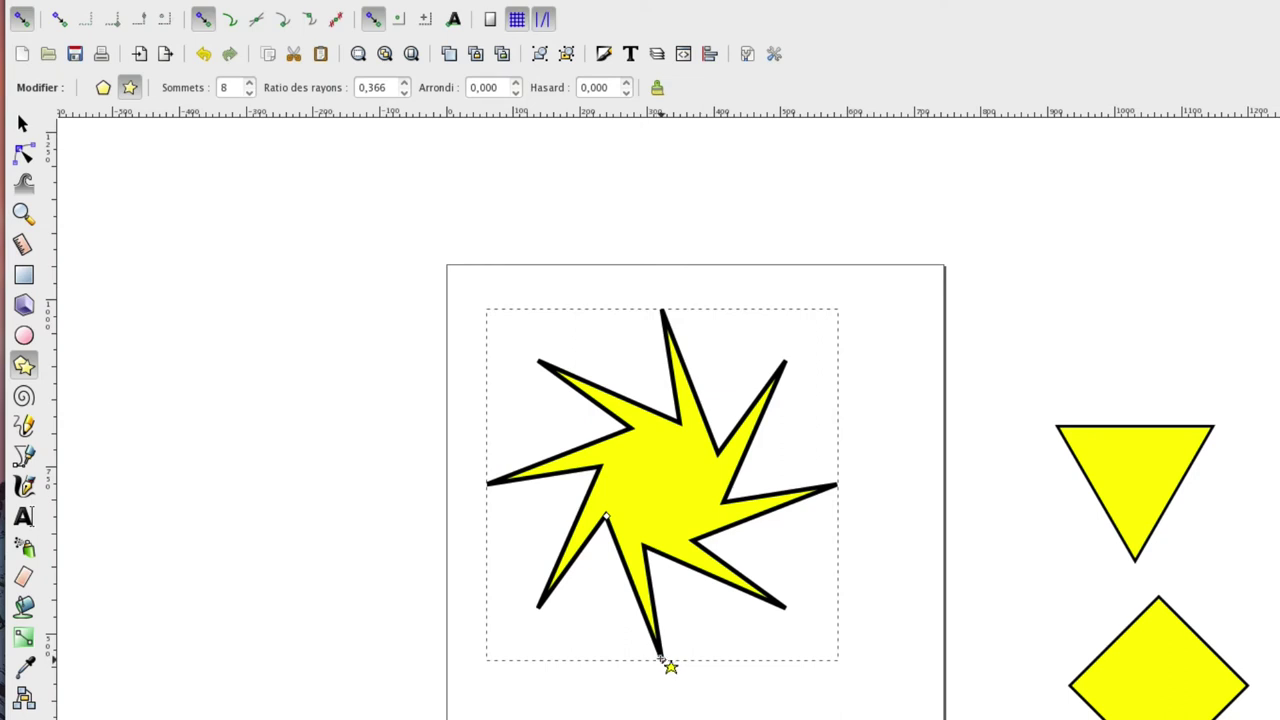
left_click_drag(662, 659, 629, 598)
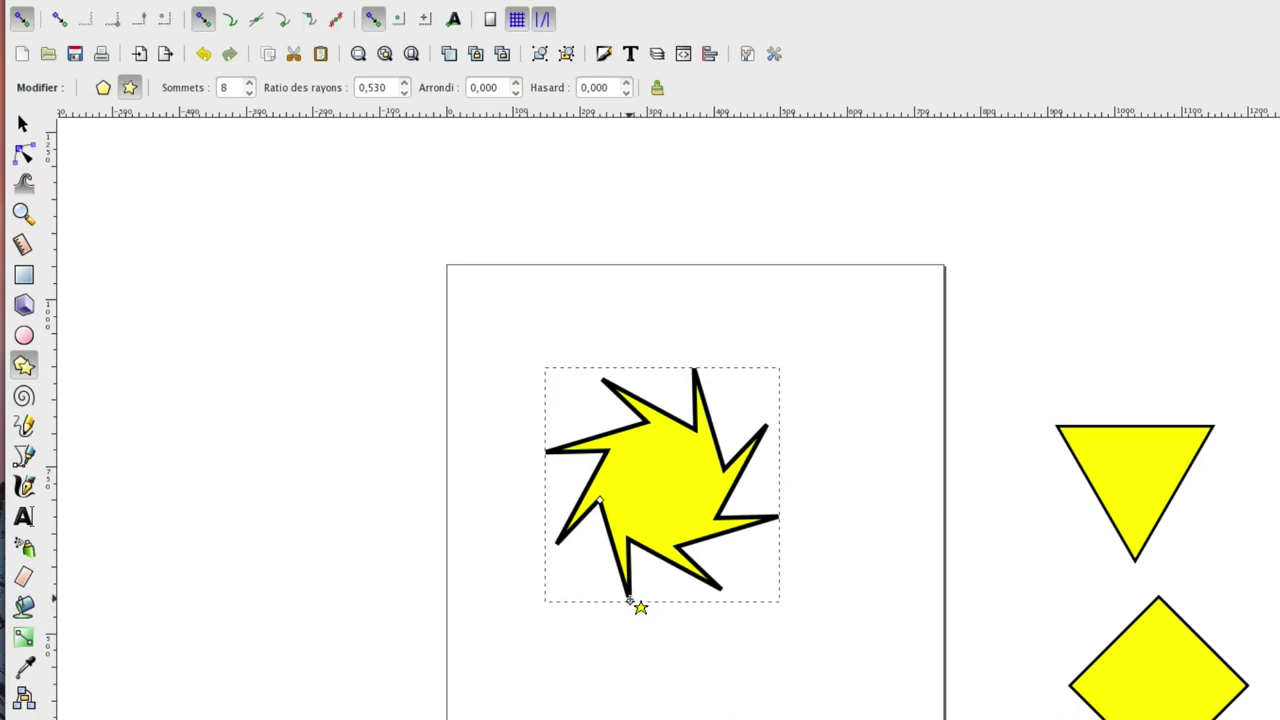
left_click(657, 88)
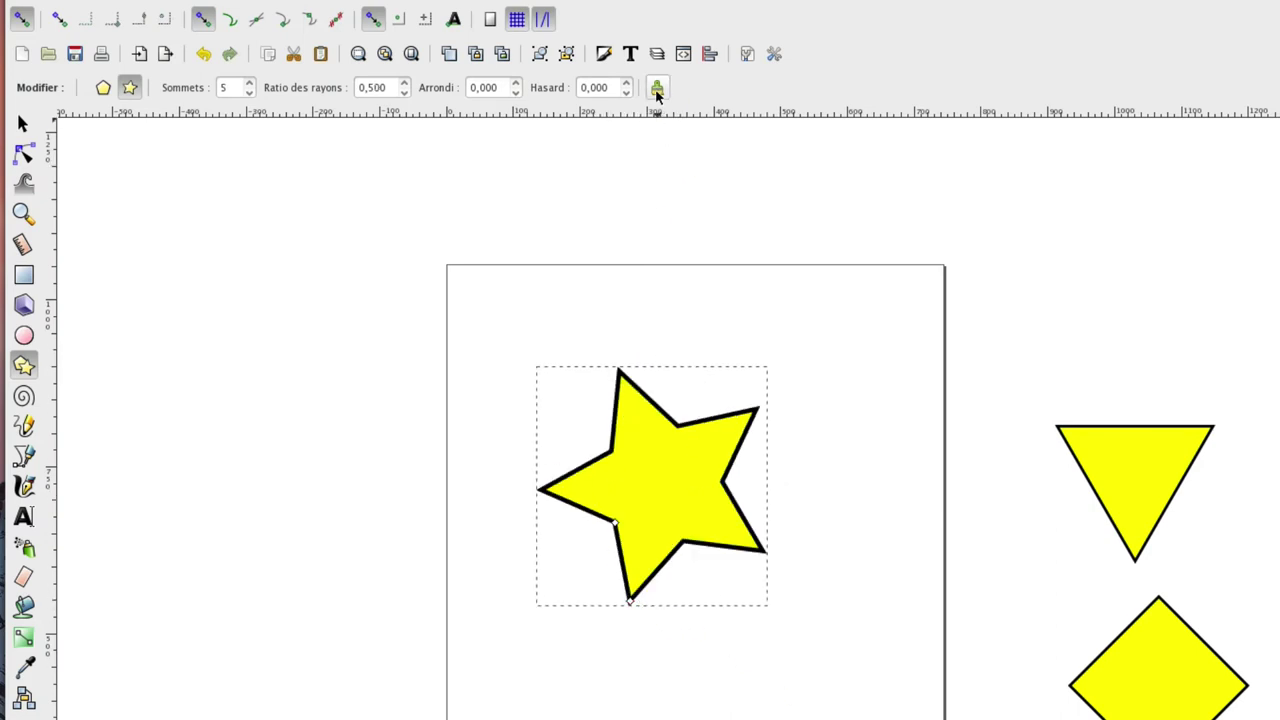
Step: Give the star 8 points, a 0.650 spoke ratio and 0.540 rounding
left_click(250, 83)
left_click(250, 83)
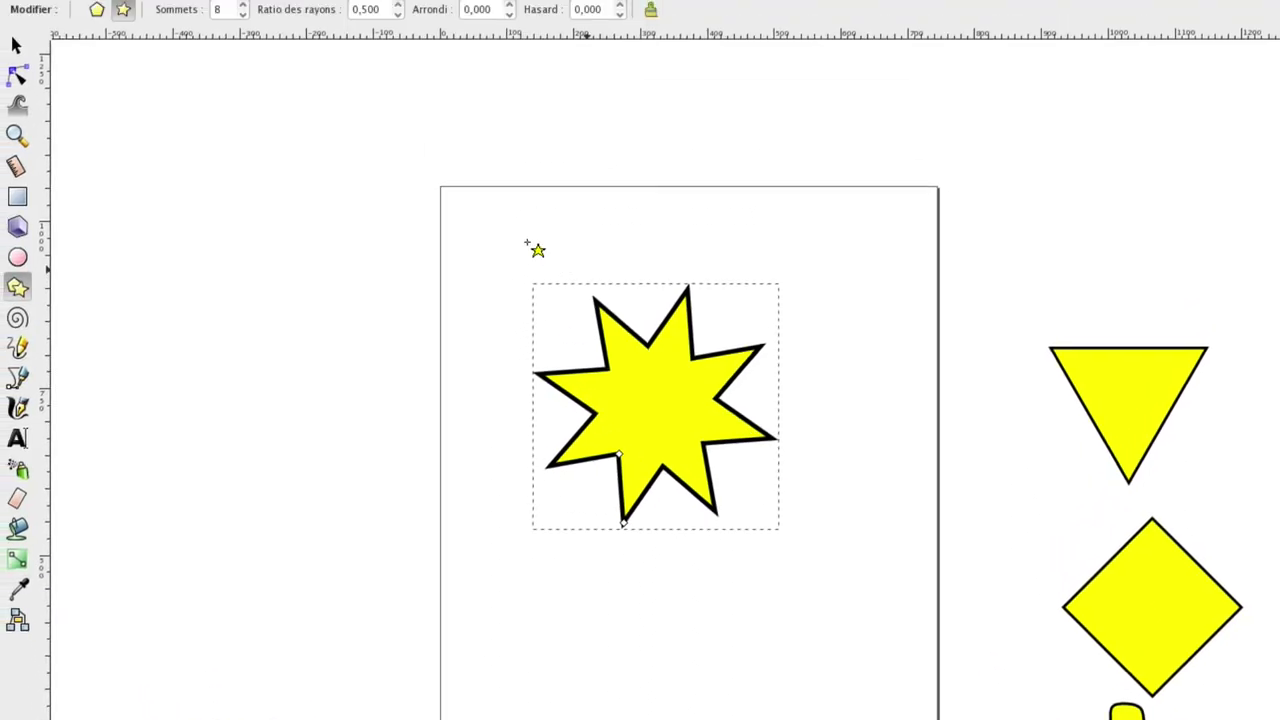
left_click(401, 30)
left_click(401, 30)
left_click(401, 30)
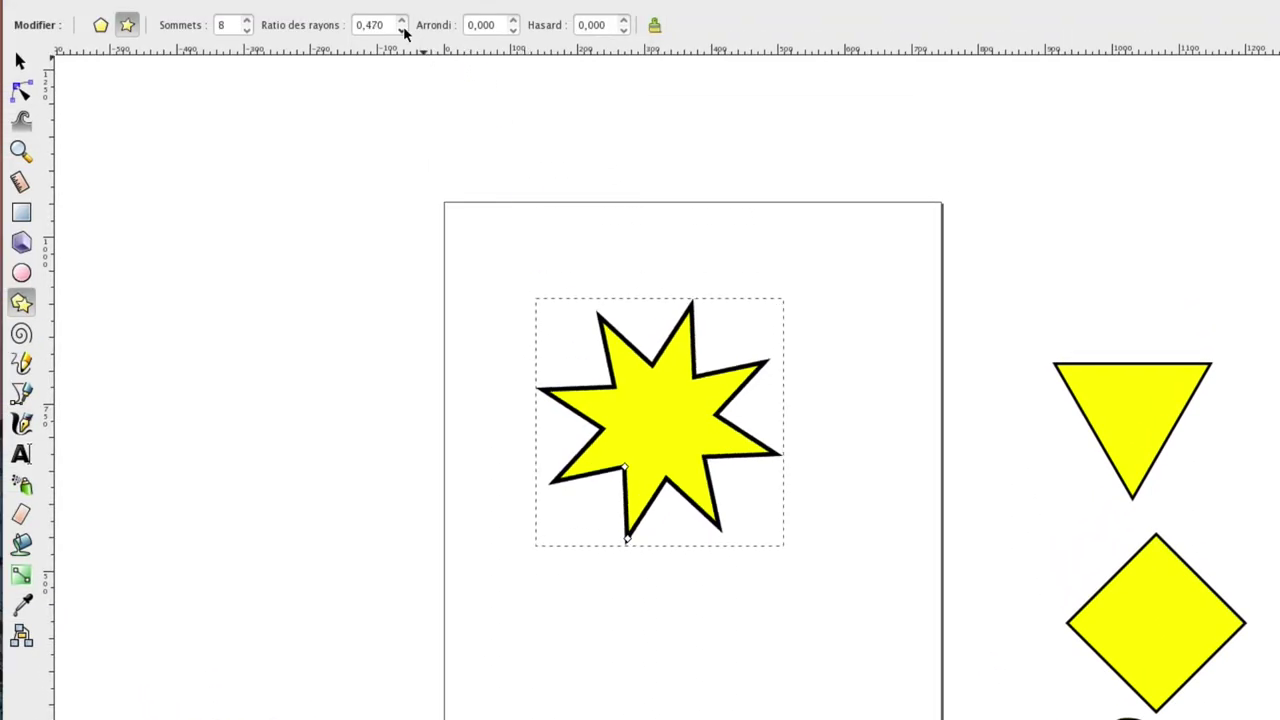
left_click(403, 20)
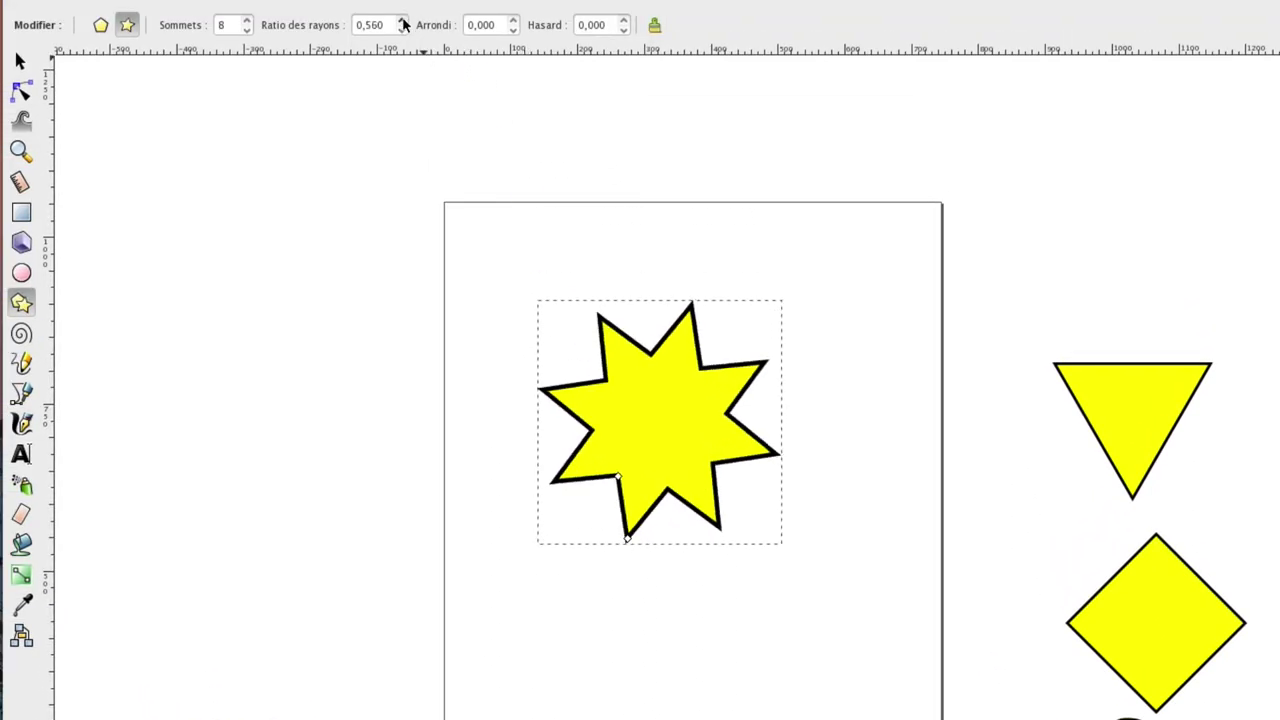
left_click(403, 20)
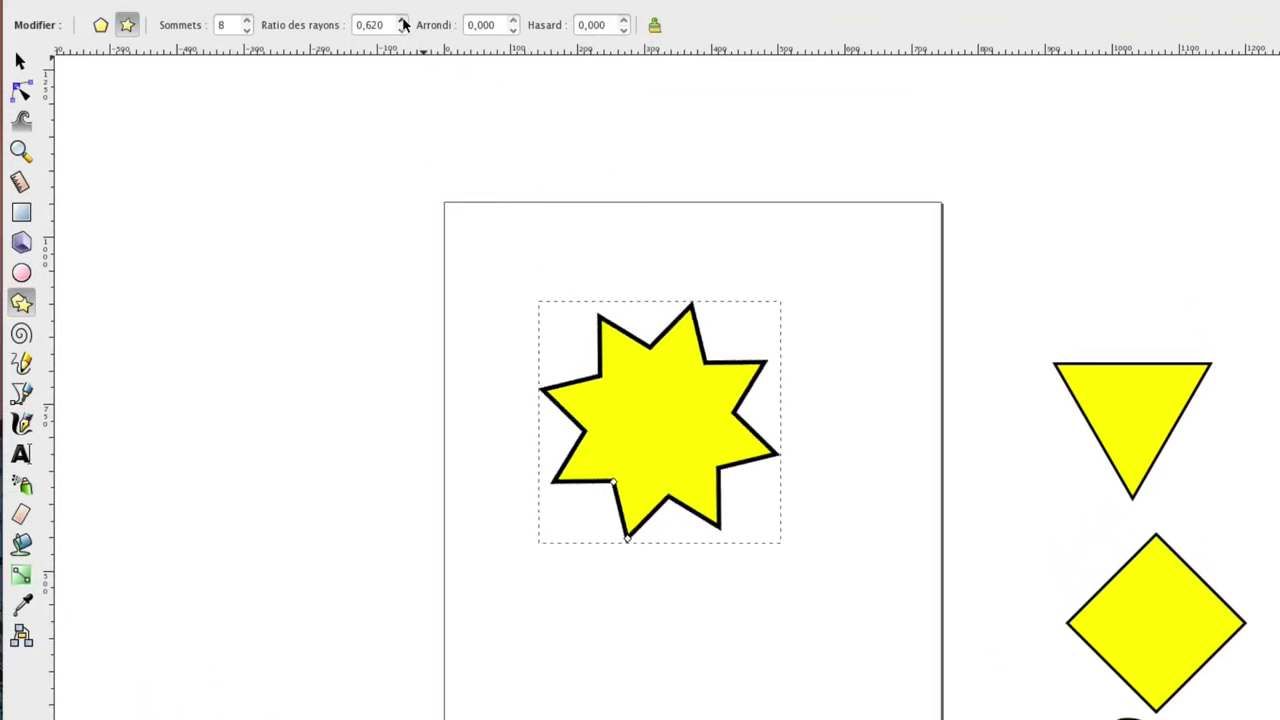
left_click(512, 20)
left_click(512, 20)
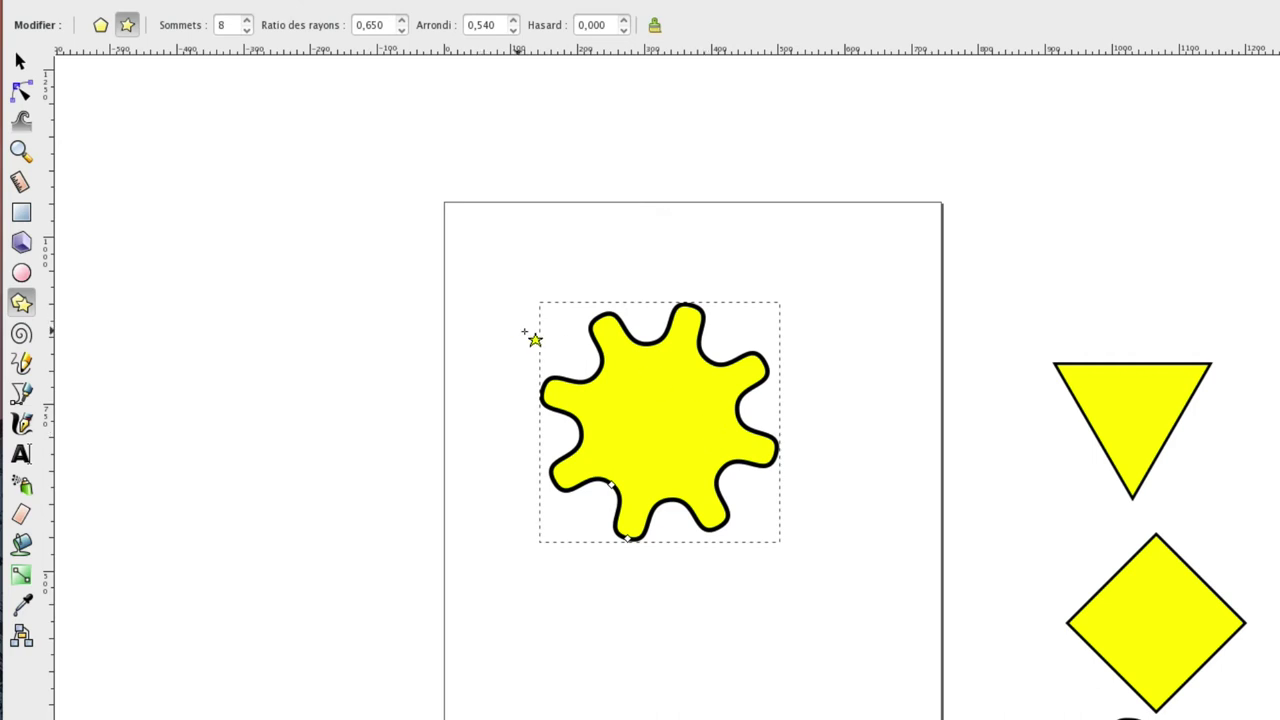
left_click(20, 62)
Step: Move the rounded gear off the page above the triangle
left_click_drag(656, 424, 1148, 212)
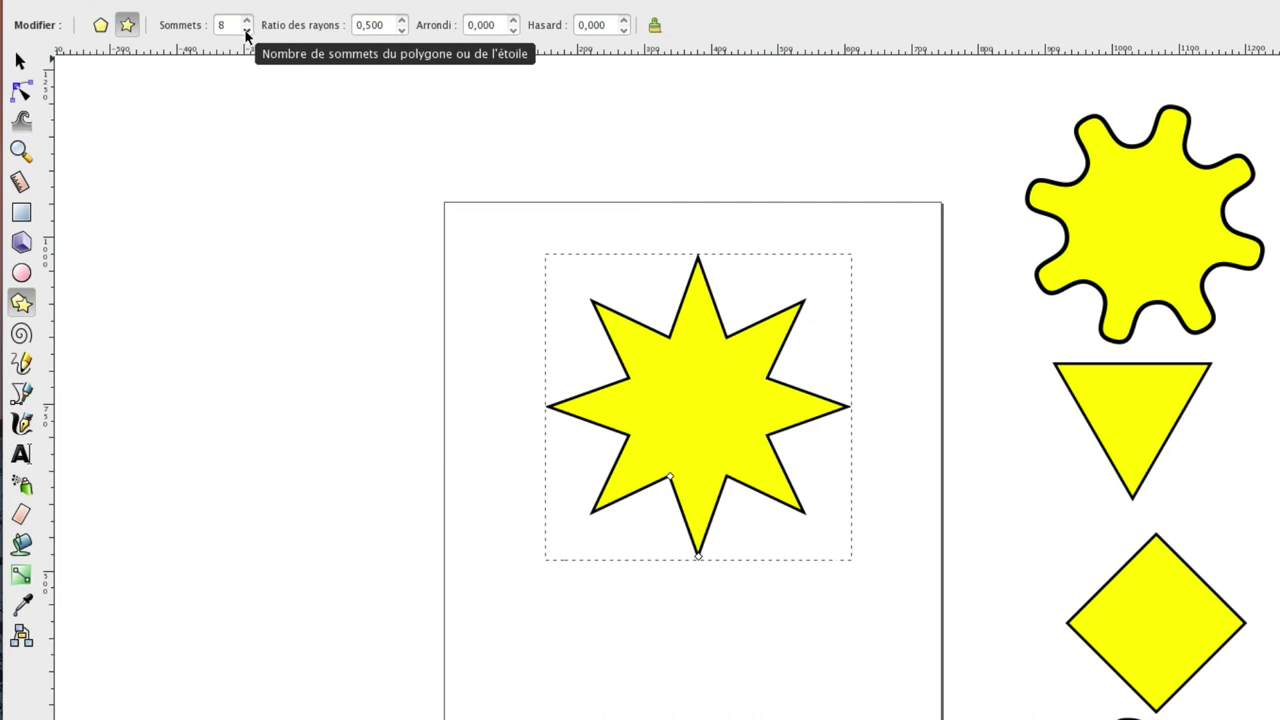
Step: Drag out a circle left of the eight-point star and close its pie into a whole ellipse
left_click(26, 277)
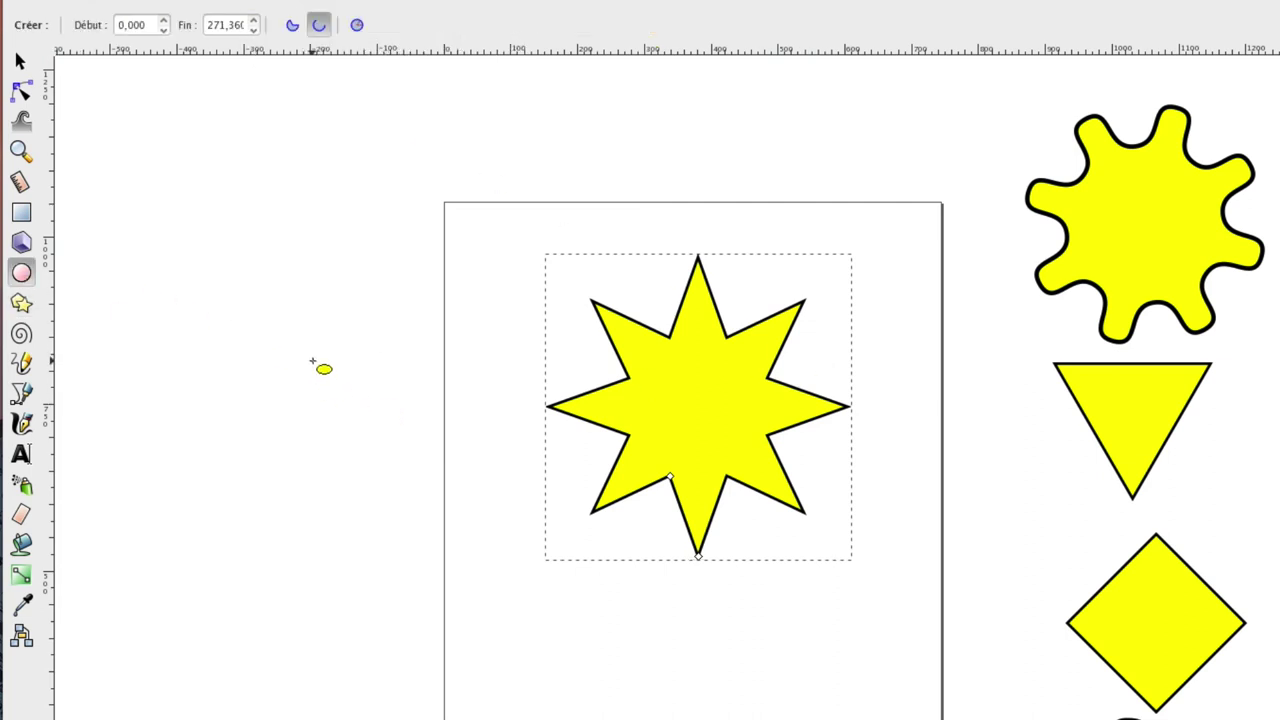
left_click_drag(312, 361, 484, 540)
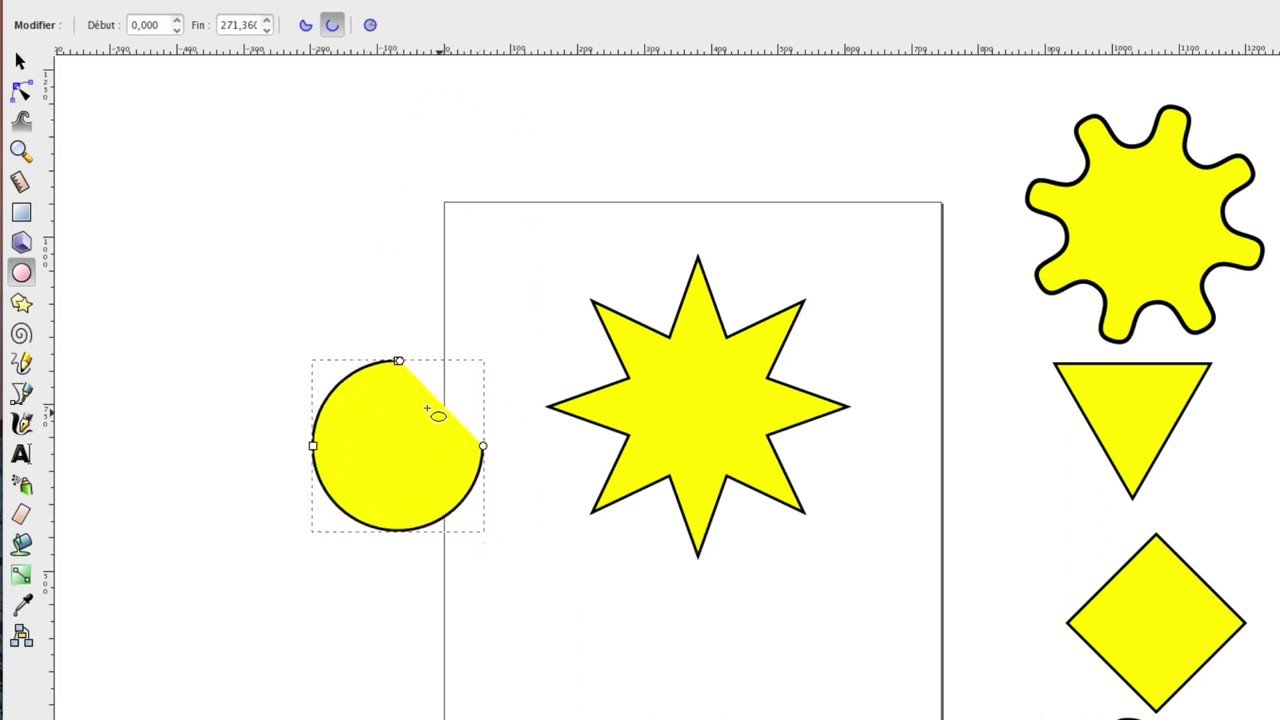
left_click(370, 27)
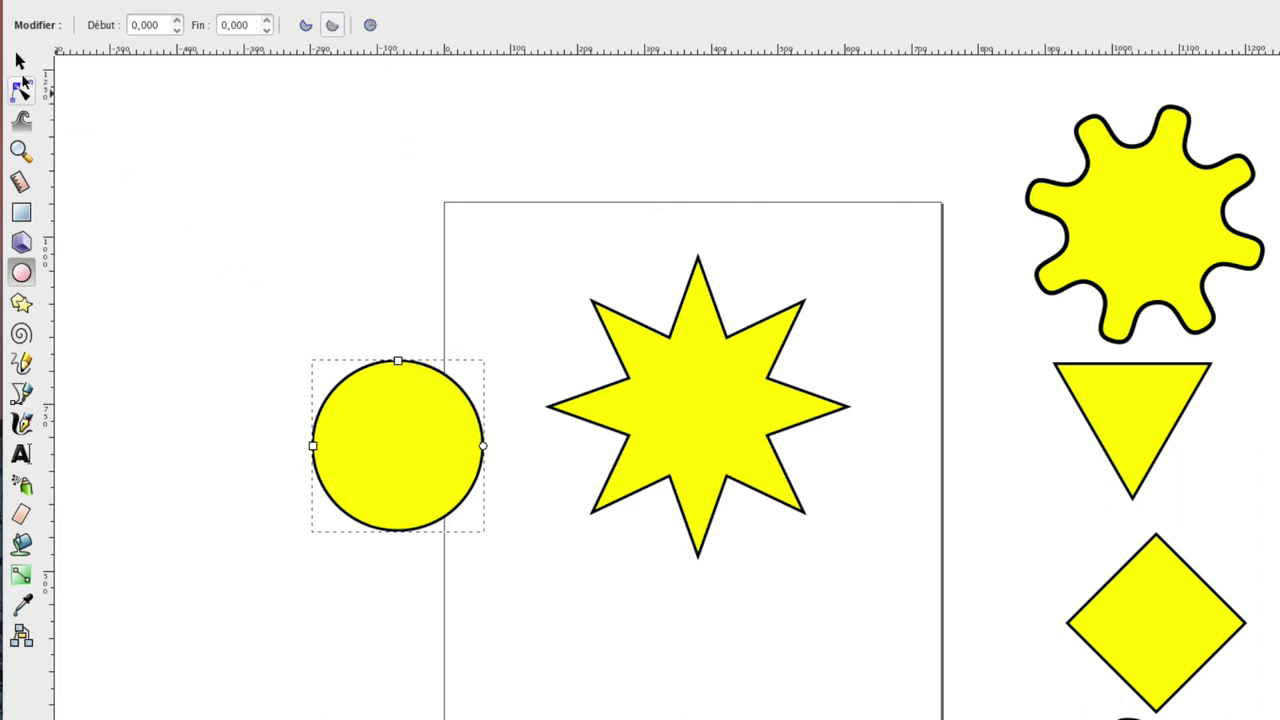
left_click(20, 62)
Step: Duplicate the circle, place the copy to the right, and enlarge it
left_click_drag(403, 438, 480, 706)
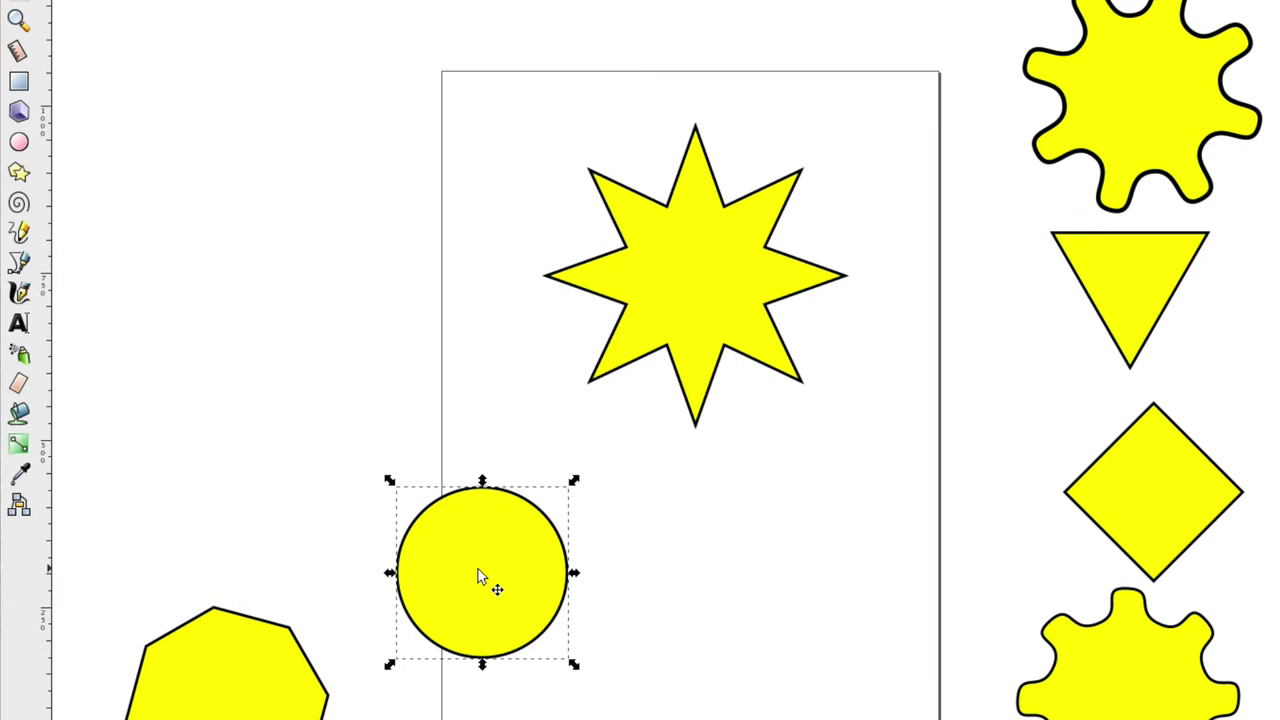
key("ctrl+d")
left_click_drag(478, 577, 729, 577)
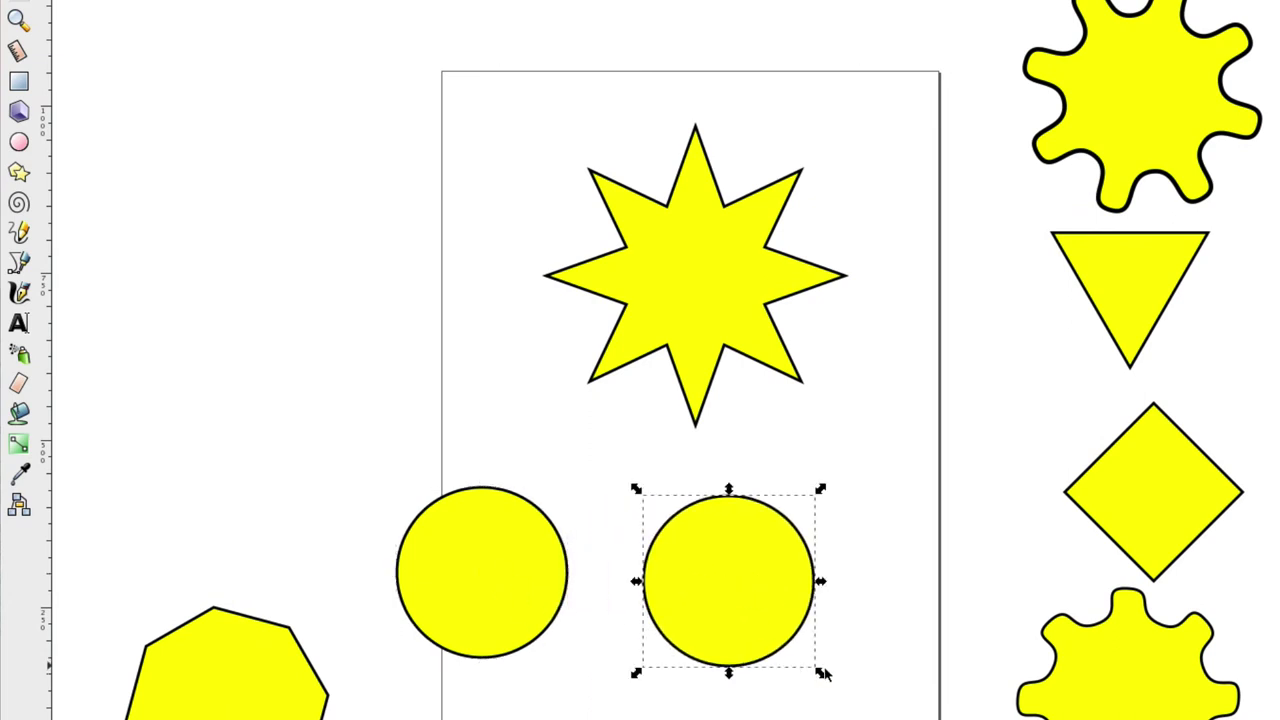
left_click_drag(820, 677, 866, 708)
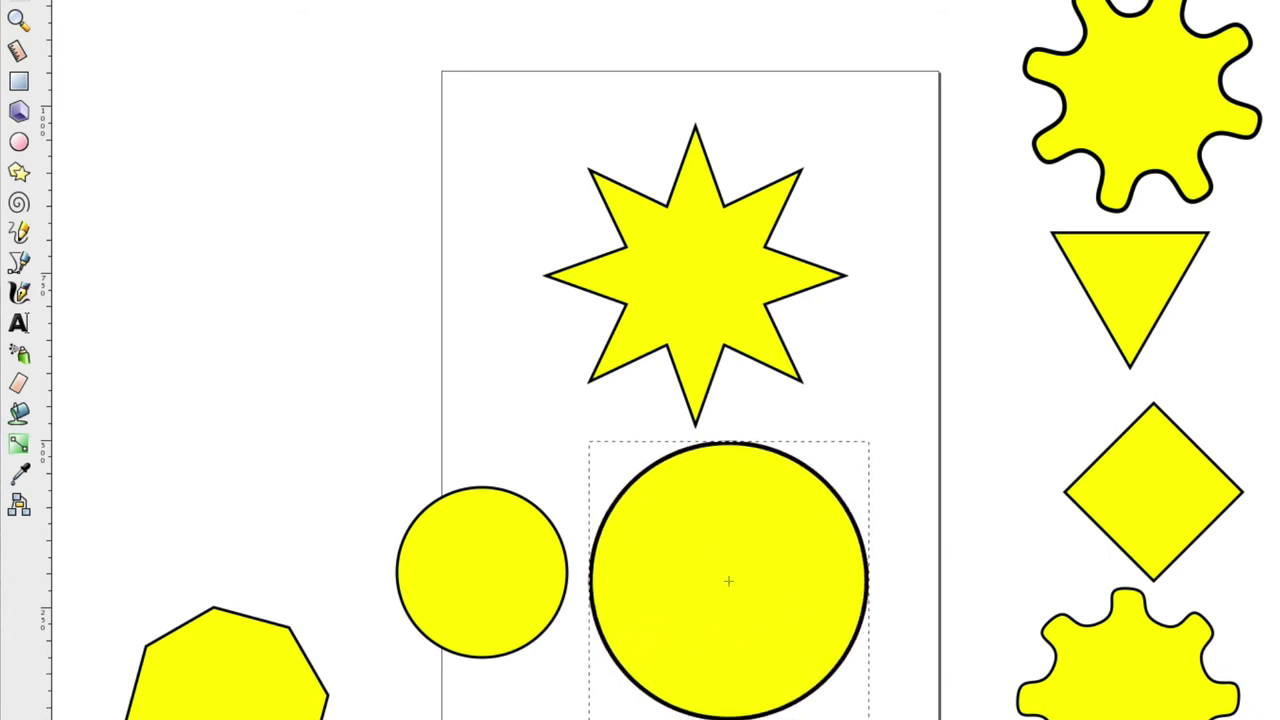
left_click_drag(866, 708, 868, 718)
left_click_drag(718, 463, 708, 306)
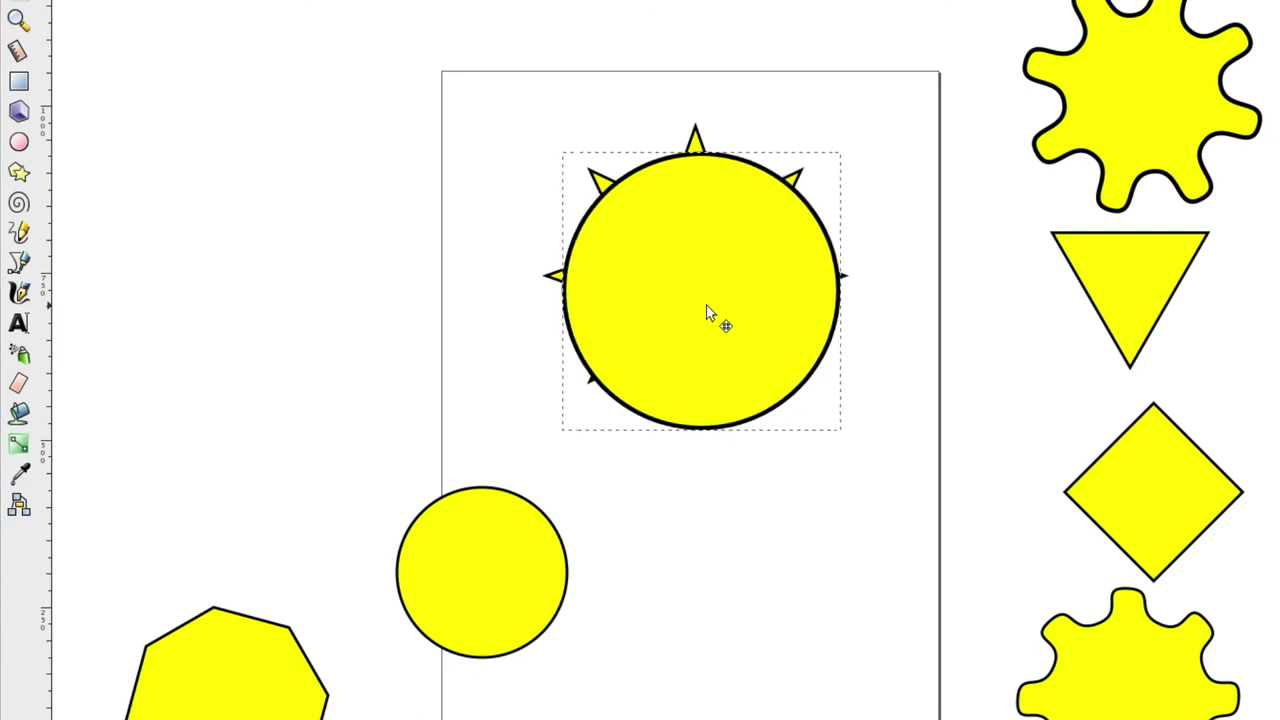
key("ctrl+z")
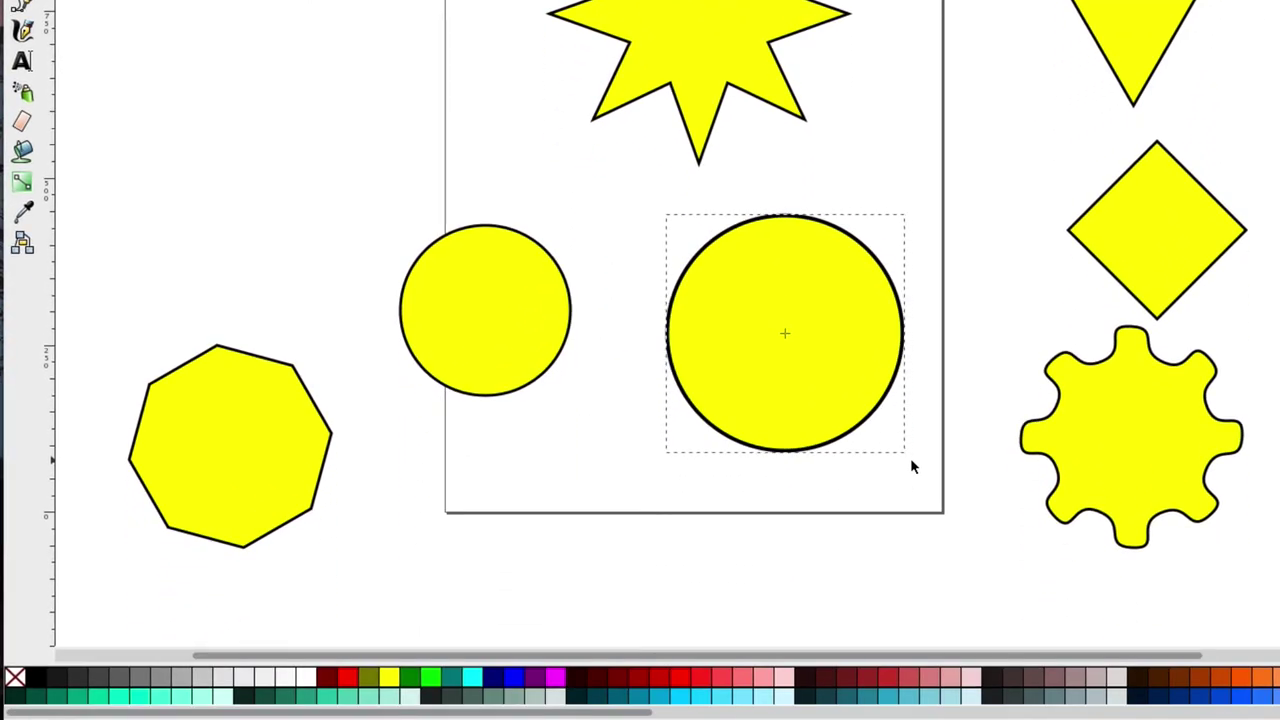
left_click_drag(910, 465, 908, 457)
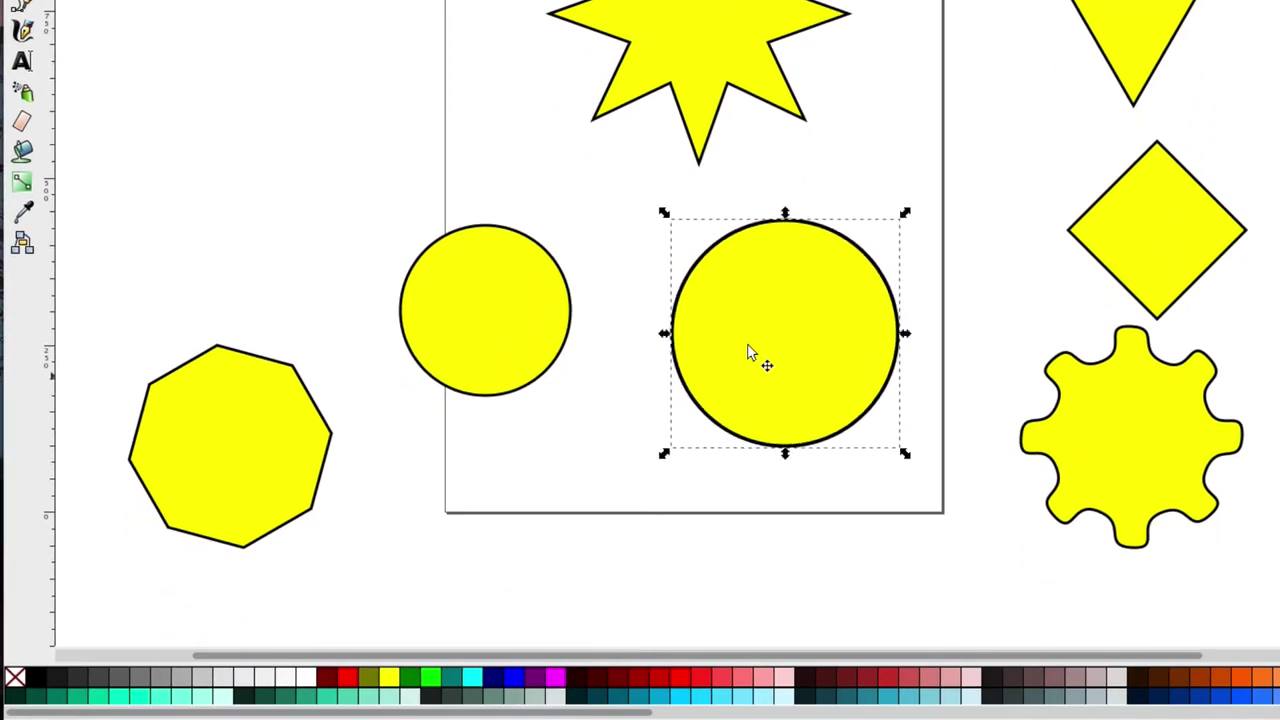
Step: Make the circle red and shrink it over the star, then select both shapes
left_click(341, 682)
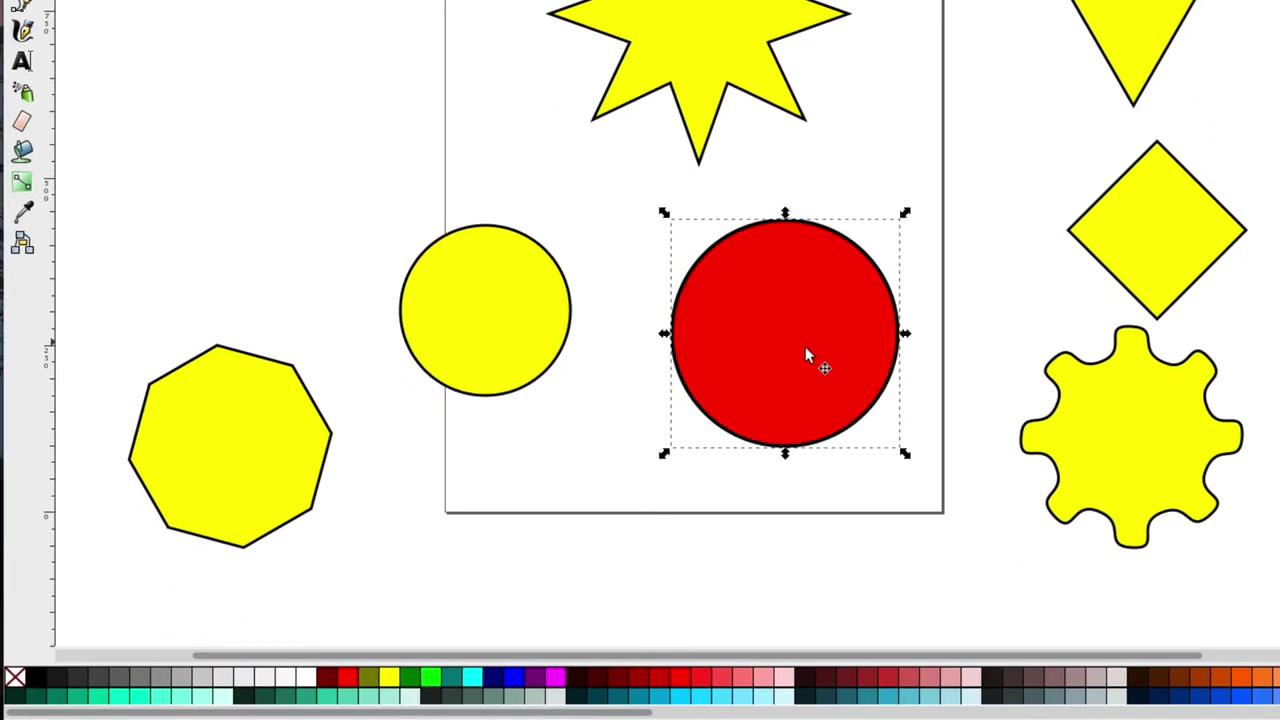
left_click_drag(805, 350, 717, 202)
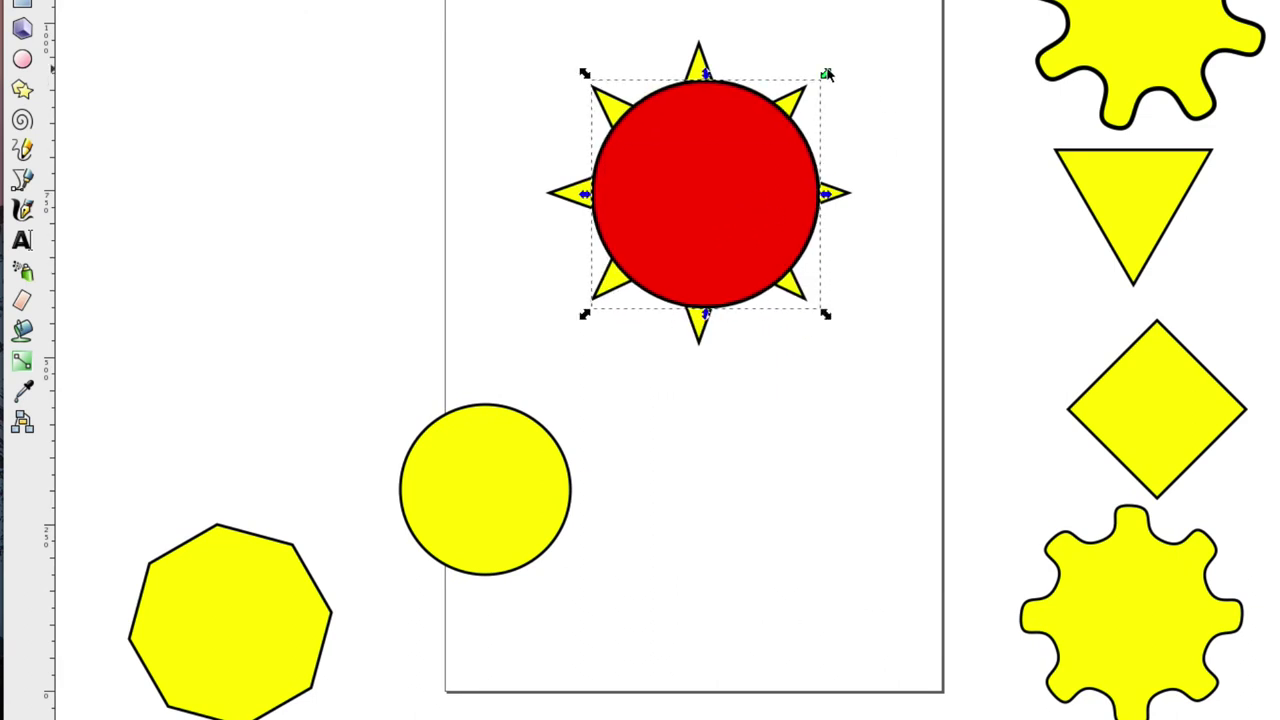
left_click_drag(826, 74, 815, 92)
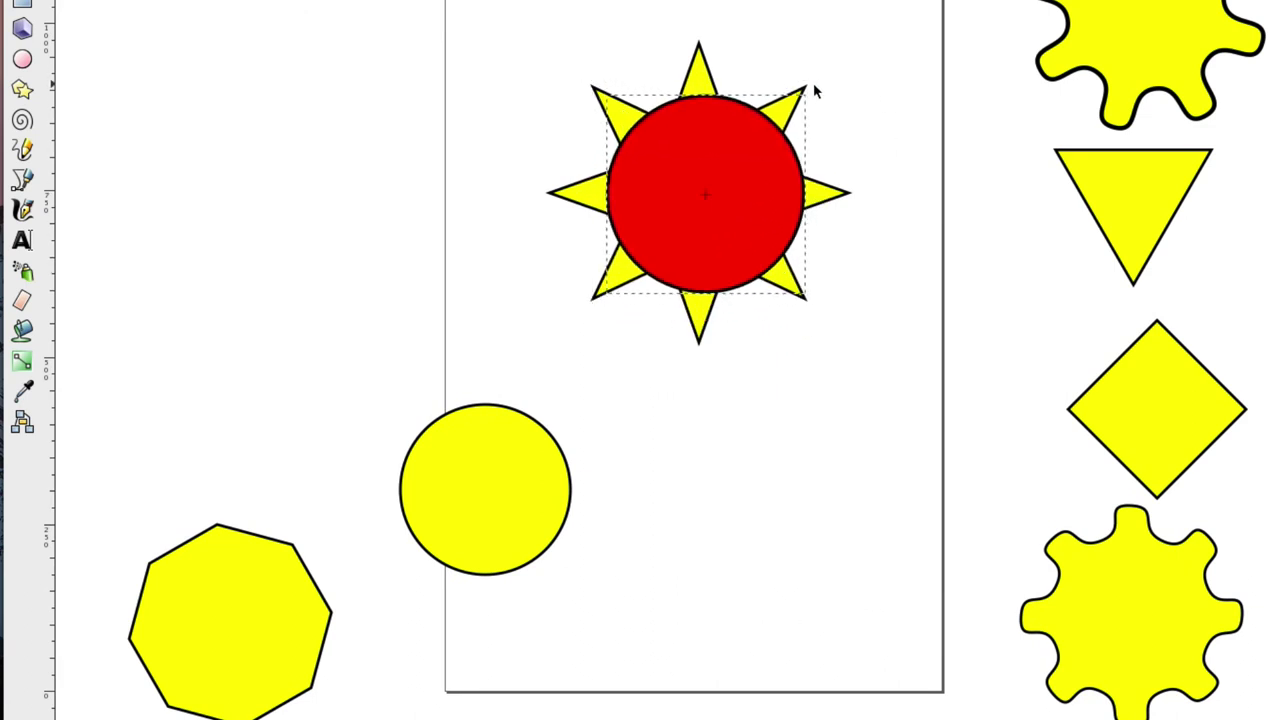
left_click(724, 180)
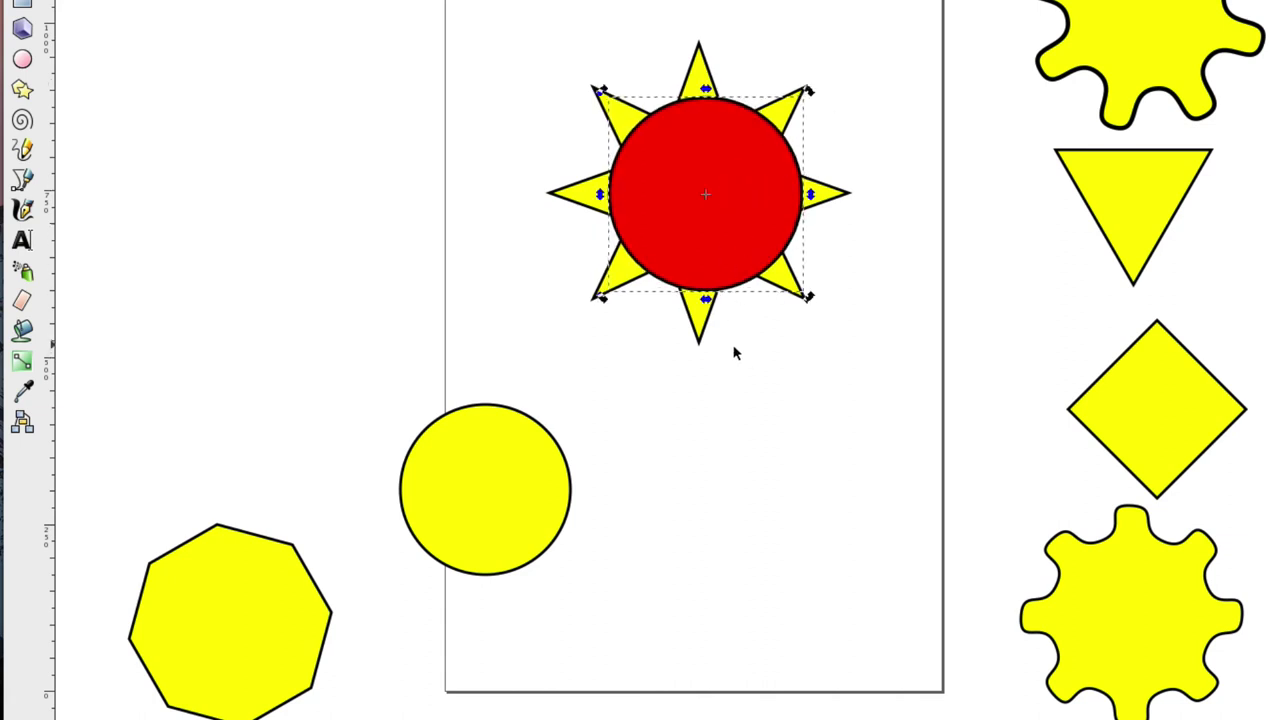
left_click(704, 334)
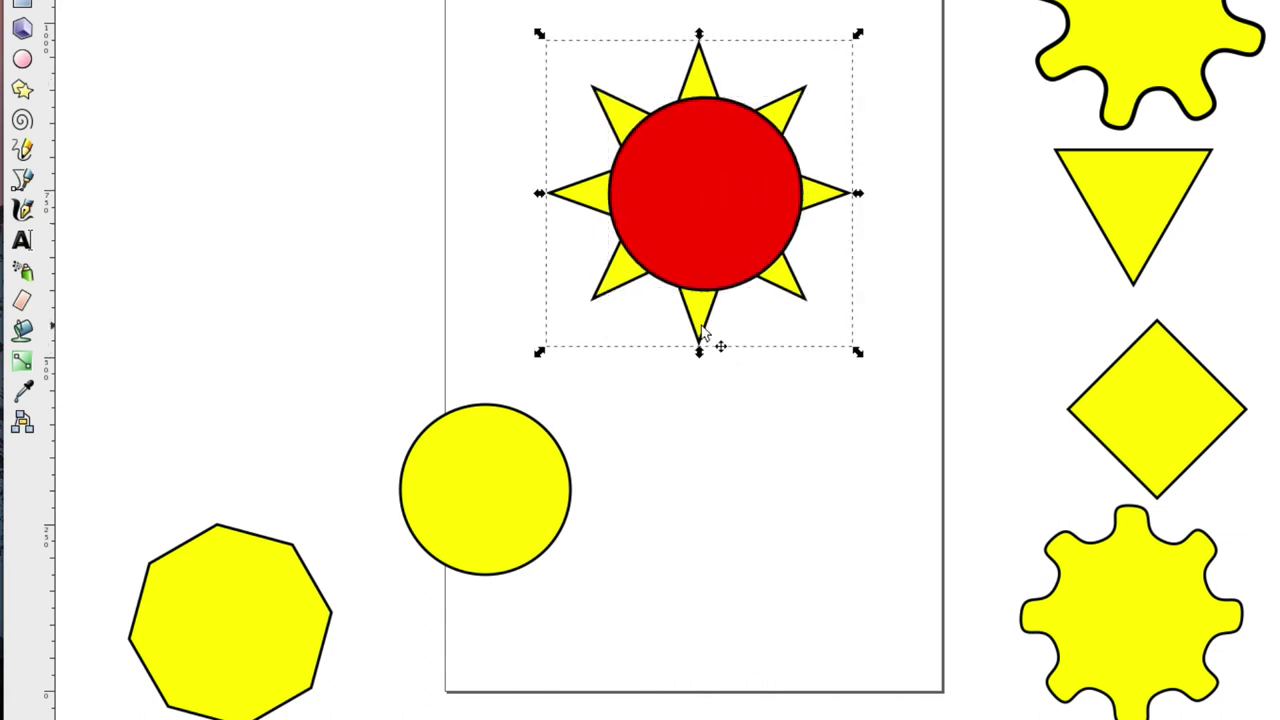
left_click(620, 188, "shift")
Step: Align the red circle to the eight-point star's centre on both axes
key("shift+ctrl+e")
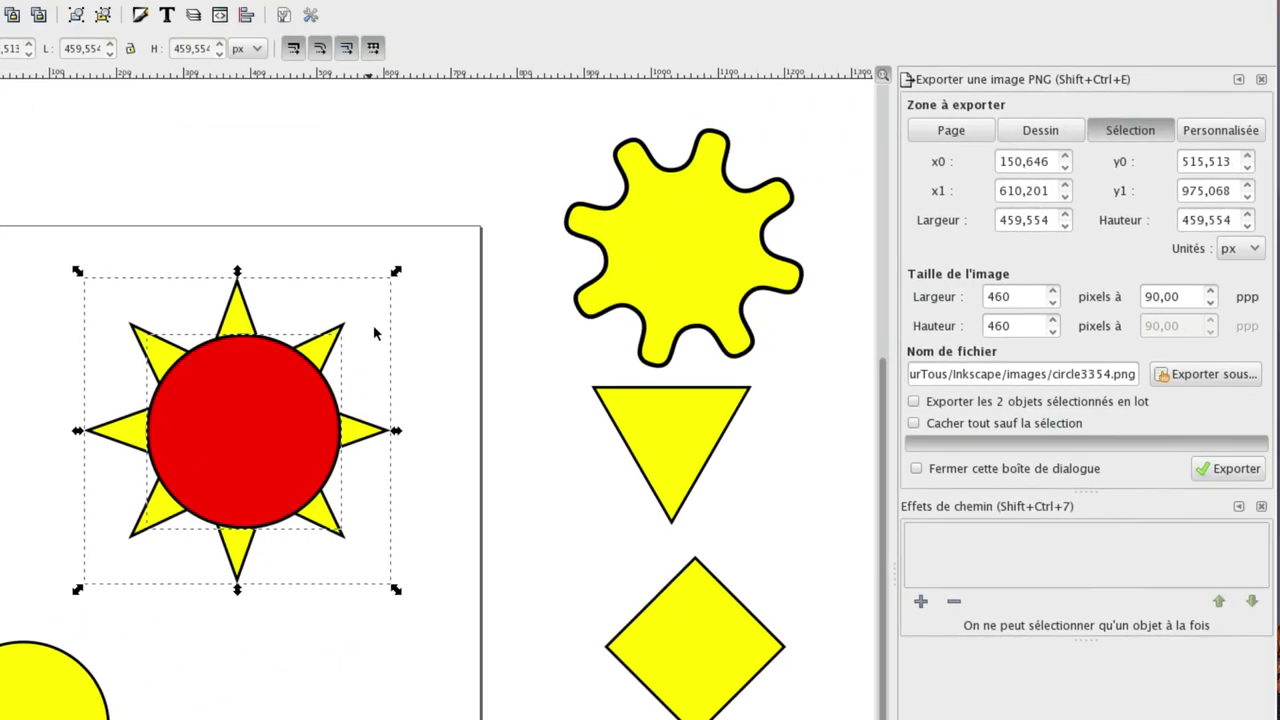
left_click(246, 14)
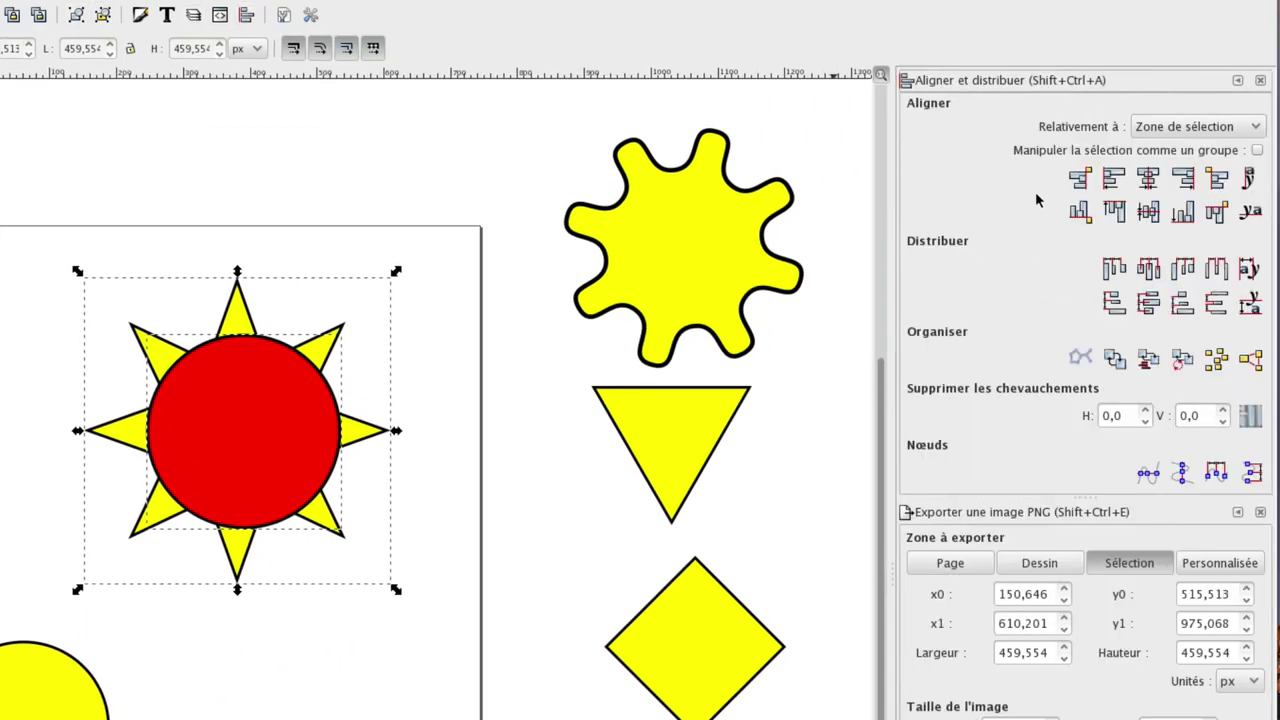
left_click(1149, 178)
left_click(1149, 212)
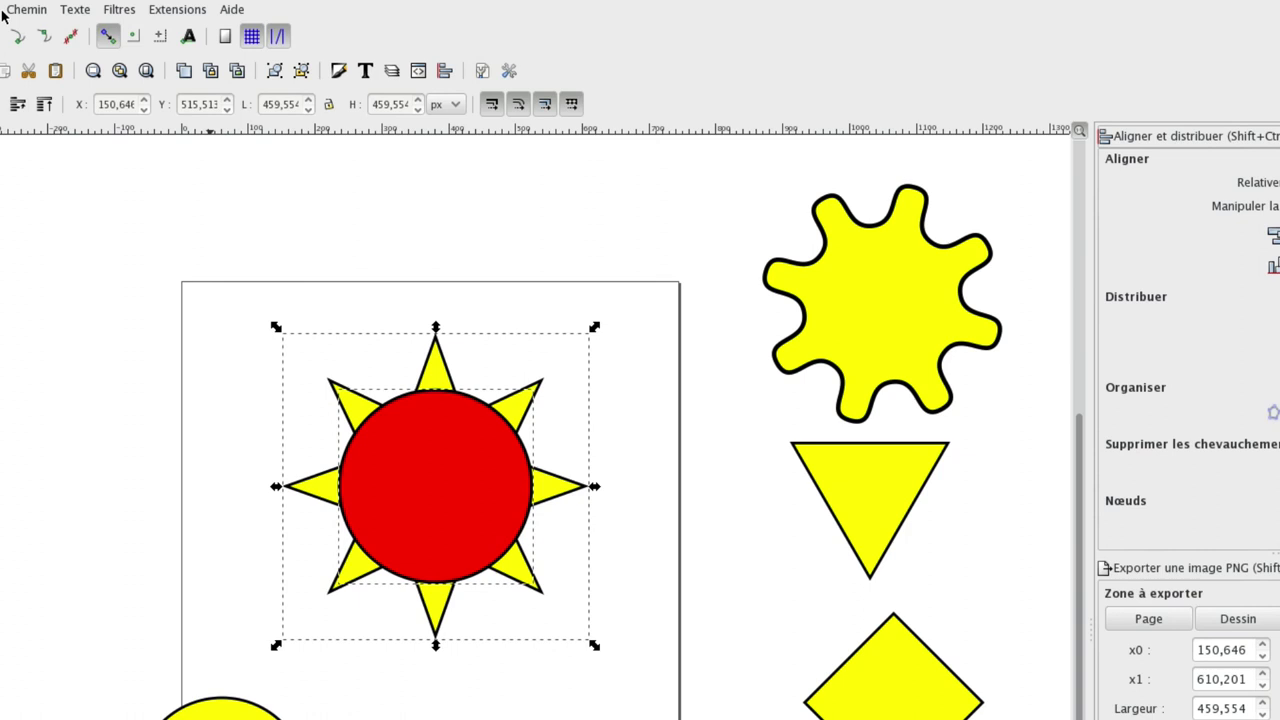
left_click(3, 12)
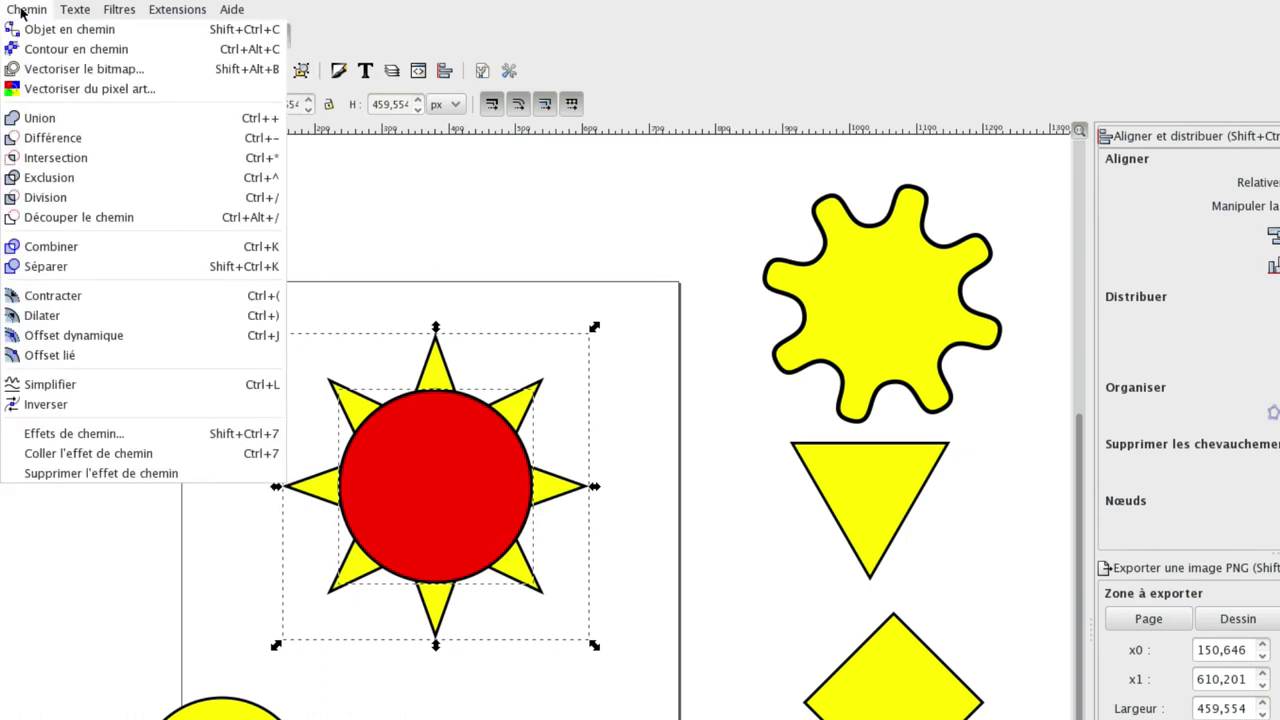
Step: Intersect the star and red circle, then centre the yellow circle on the result
left_click(61, 160)
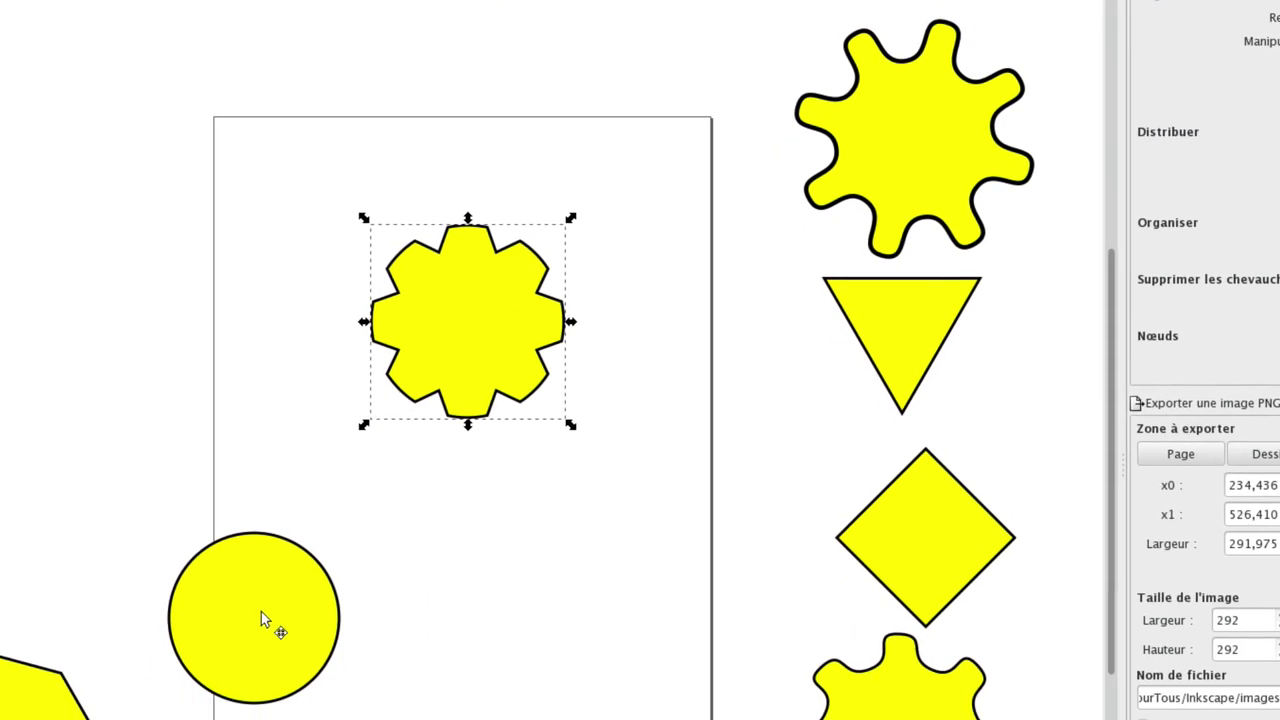
left_click_drag(261, 612, 482, 324)
left_click(450, 326, "alt+shift")
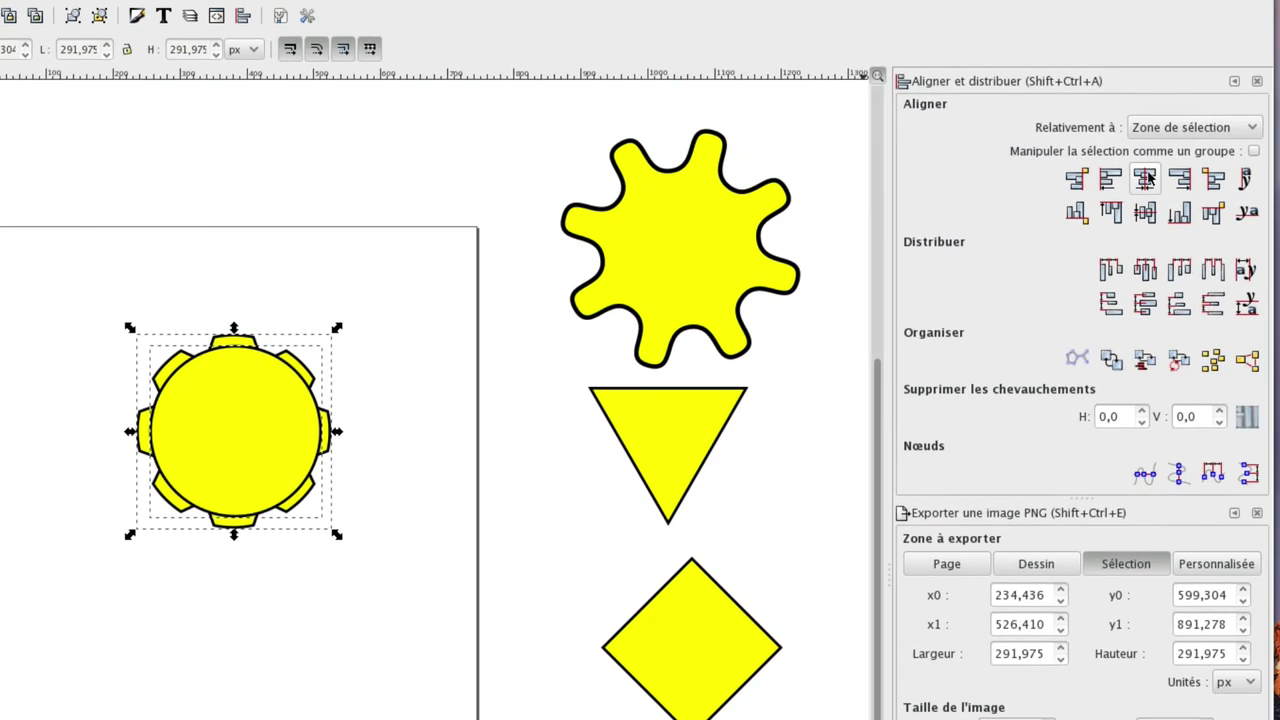
left_click(1147, 176)
left_click(1145, 212)
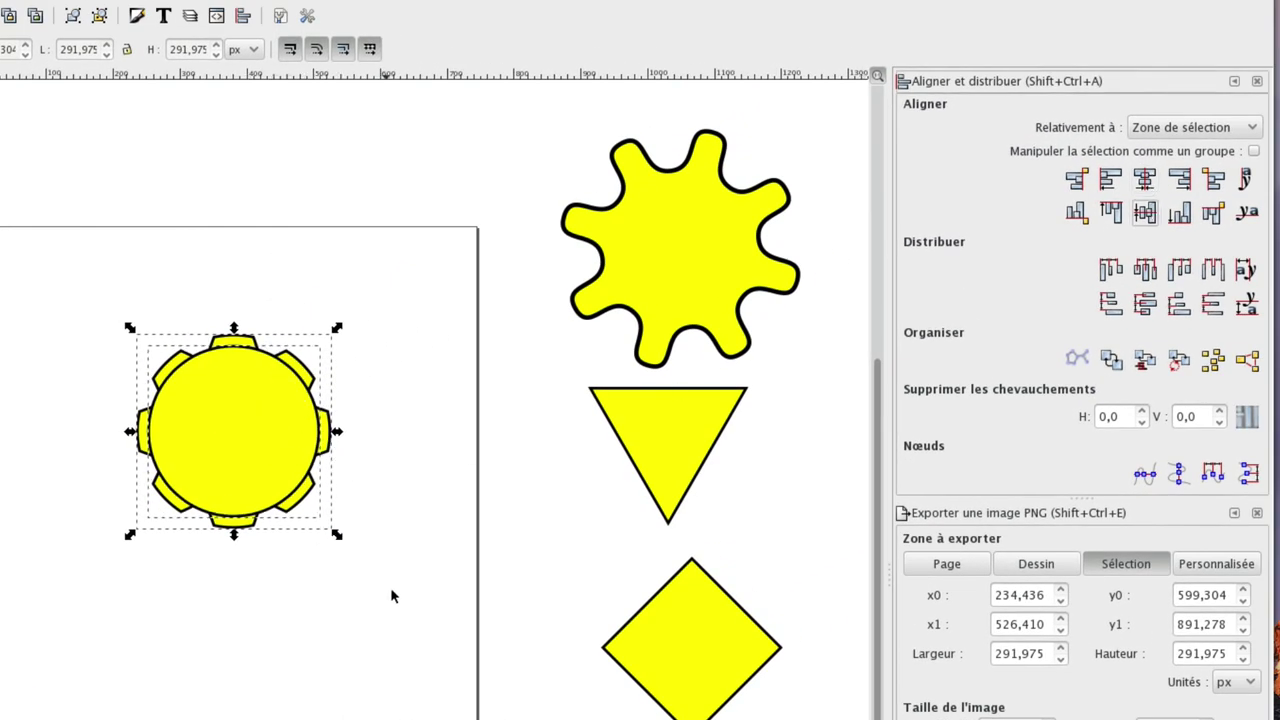
Step: Enlarge the yellow circle slightly and union it with the gear shape
left_click(574, 534)
left_click(288, 483)
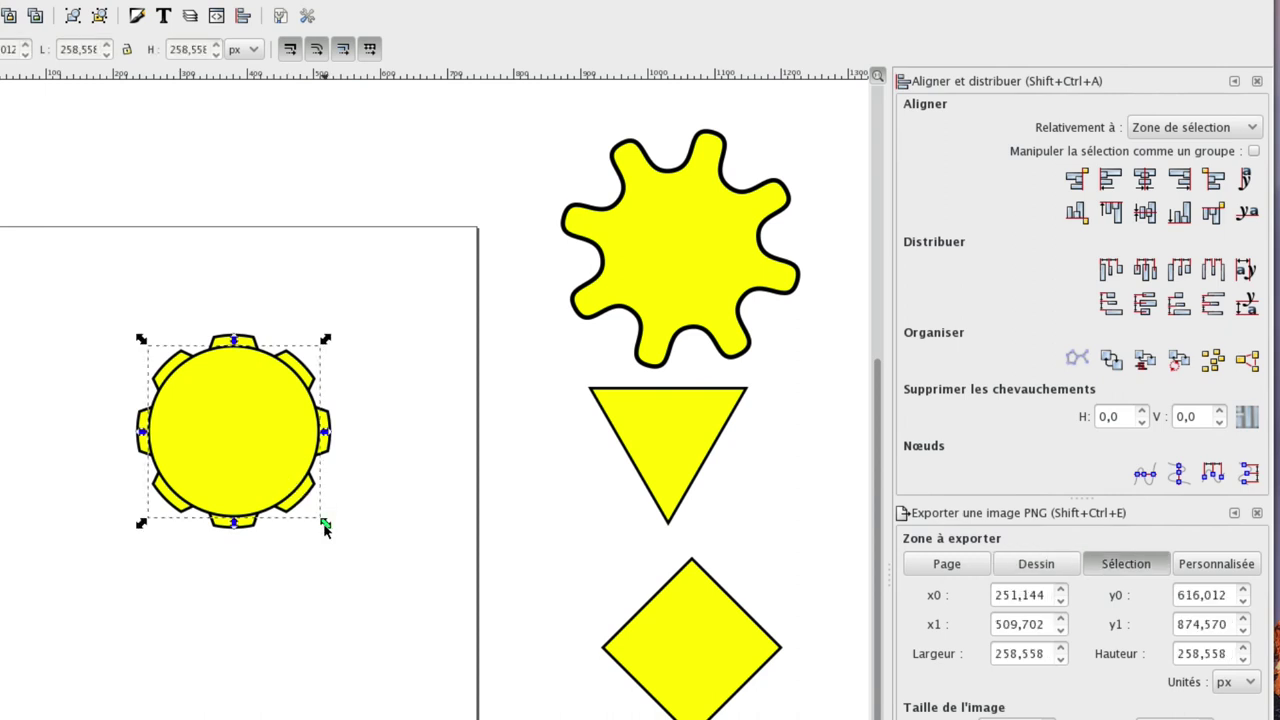
left_click_drag(329, 527, 325, 525)
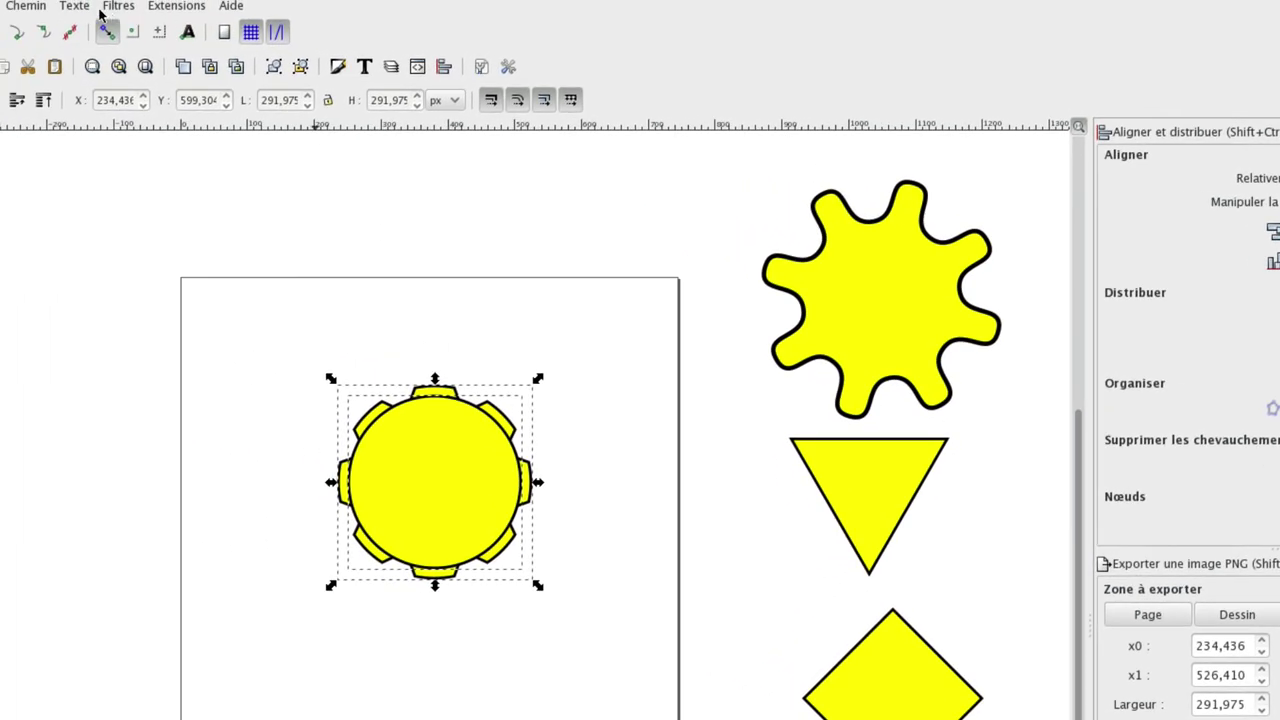
left_click(72, 8)
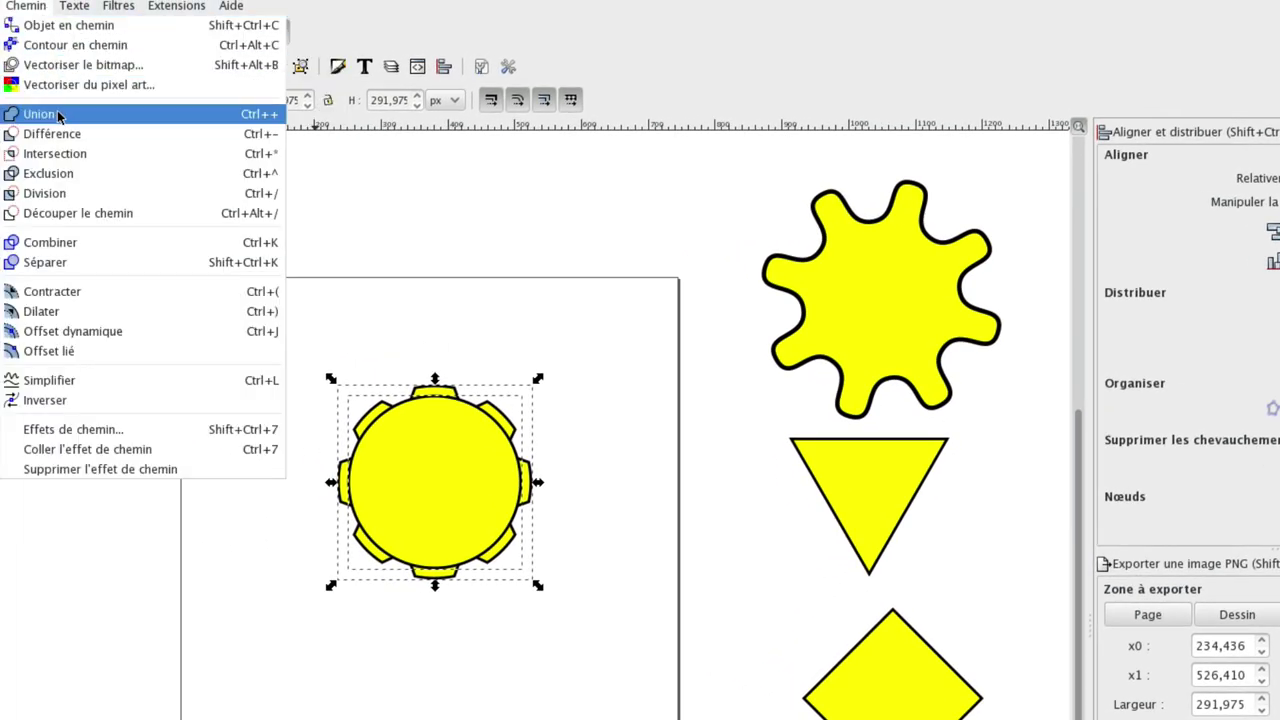
left_click(40, 114)
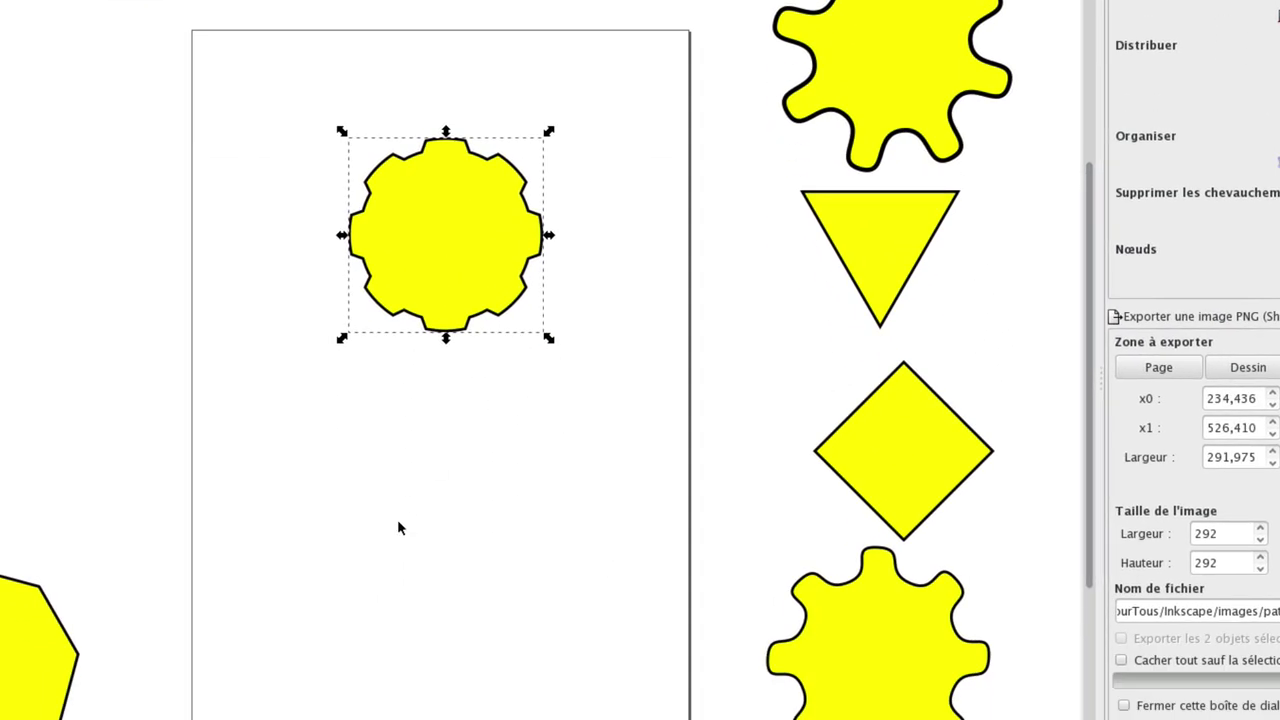
Step: Draw a small red circle and centre it on the yellow gear
key("shift+ctrl+7")
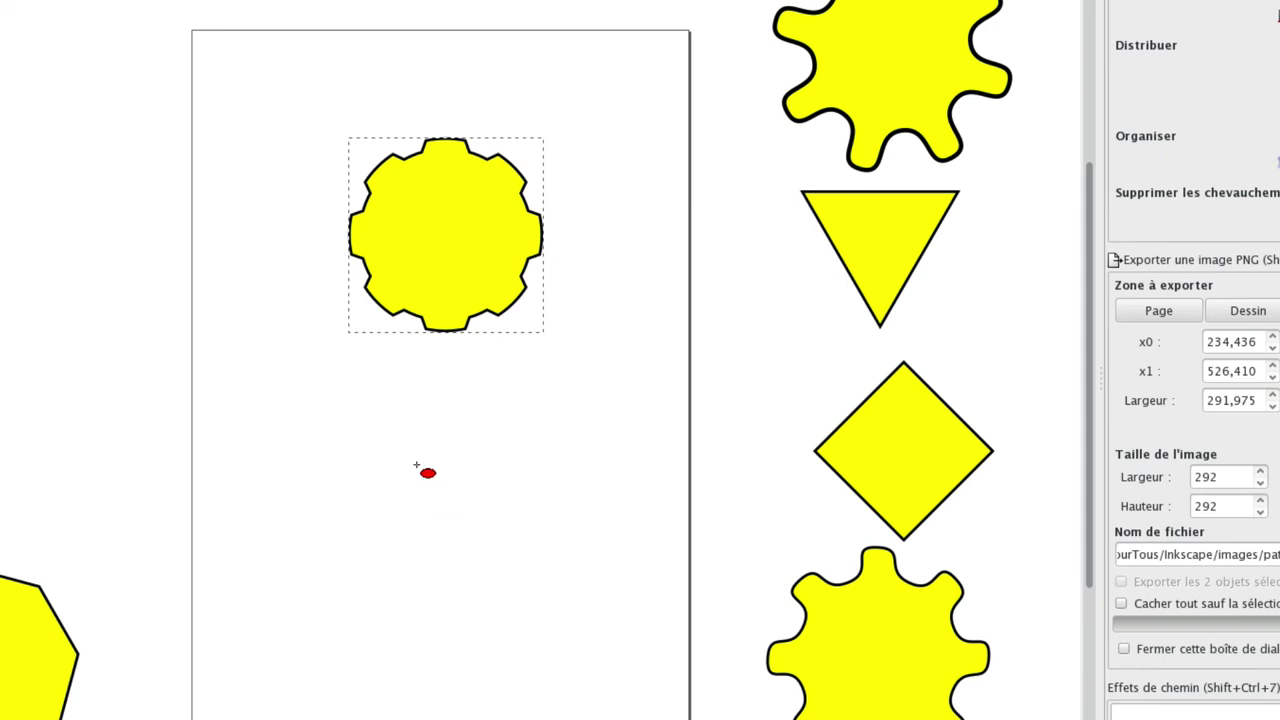
left_click_drag(417, 465, 467, 519)
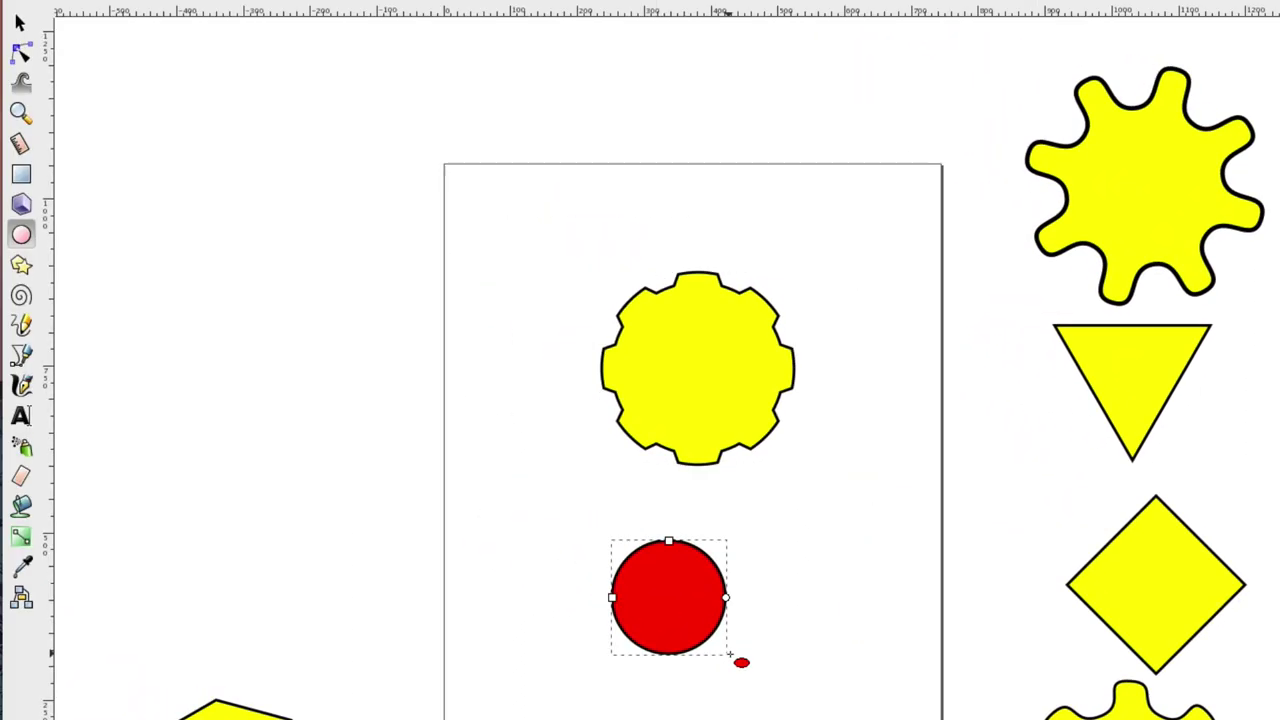
left_click(20, 22)
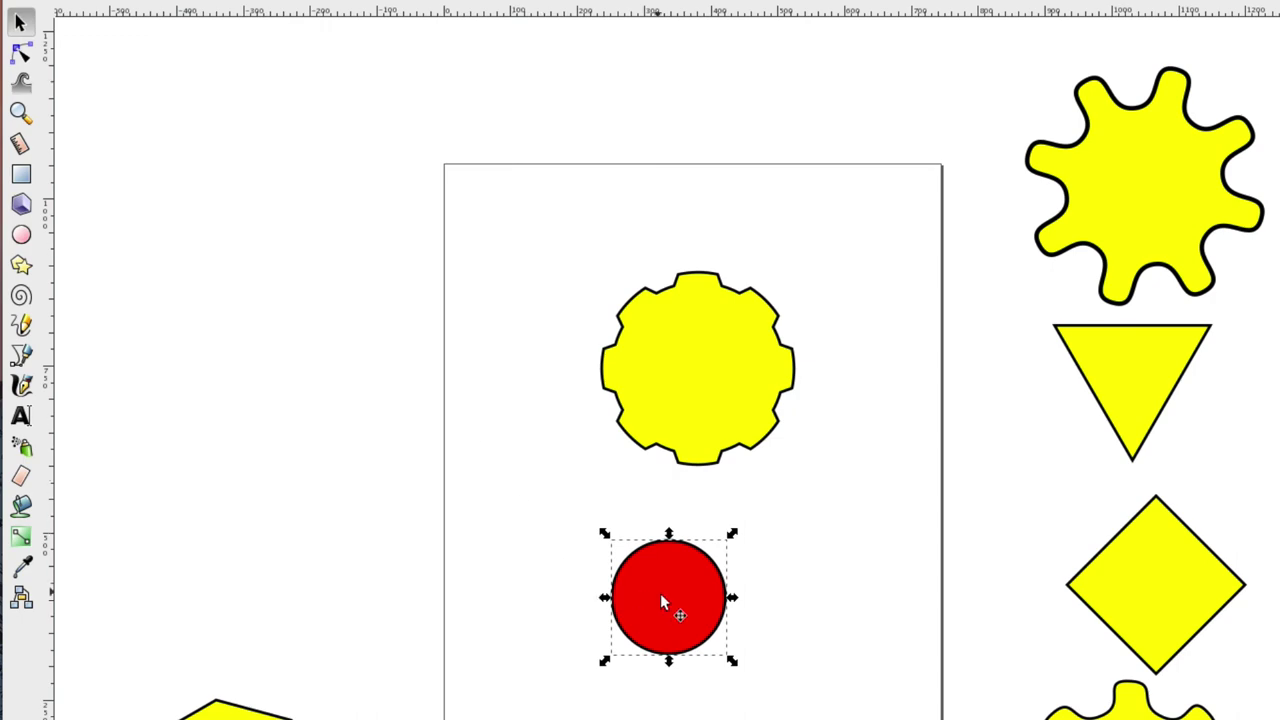
left_click_drag(672, 615, 701, 372)
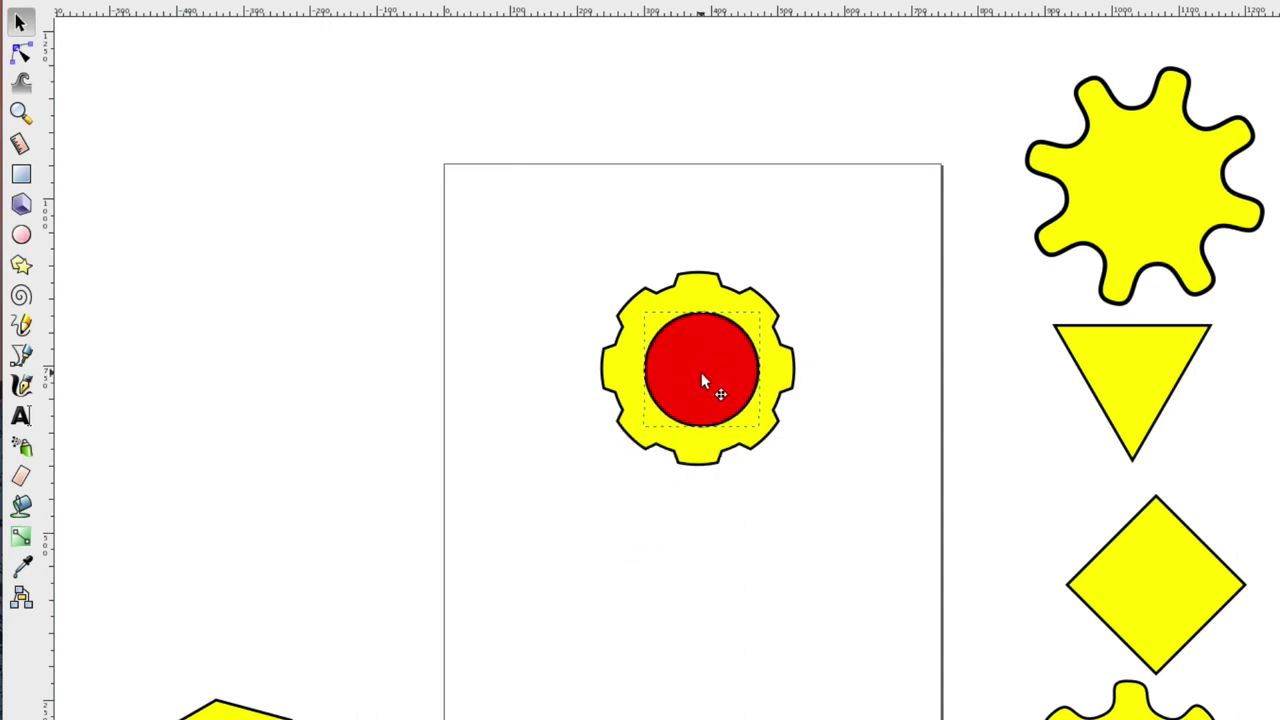
left_click(701, 372)
left_click(705, 293, "shift")
key("shift+ctrl+a")
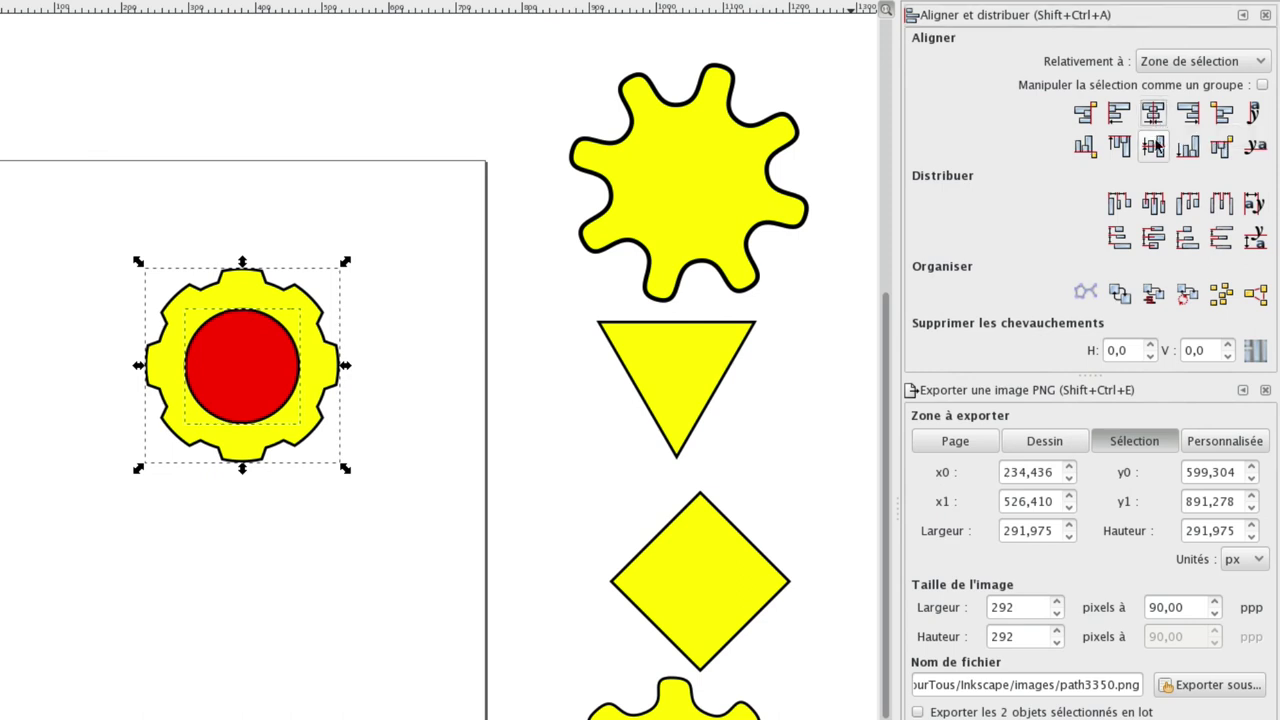
left_click(1154, 147)
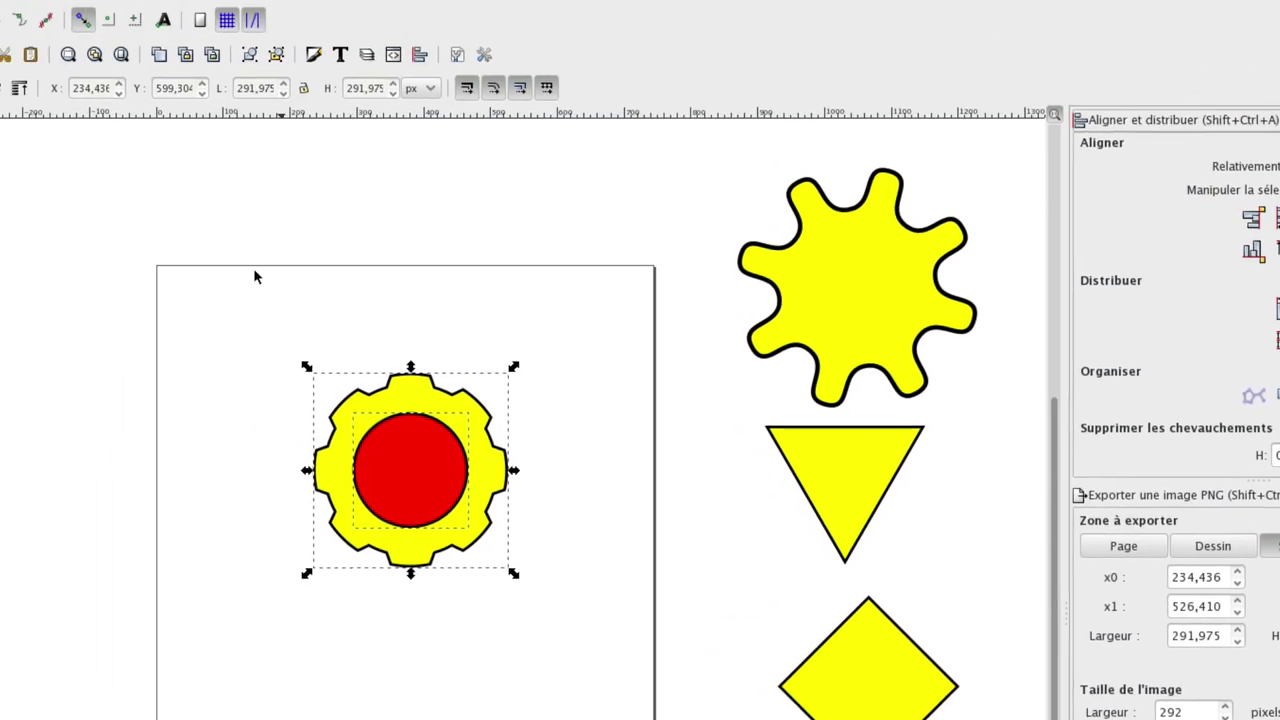
left_click(64, 10)
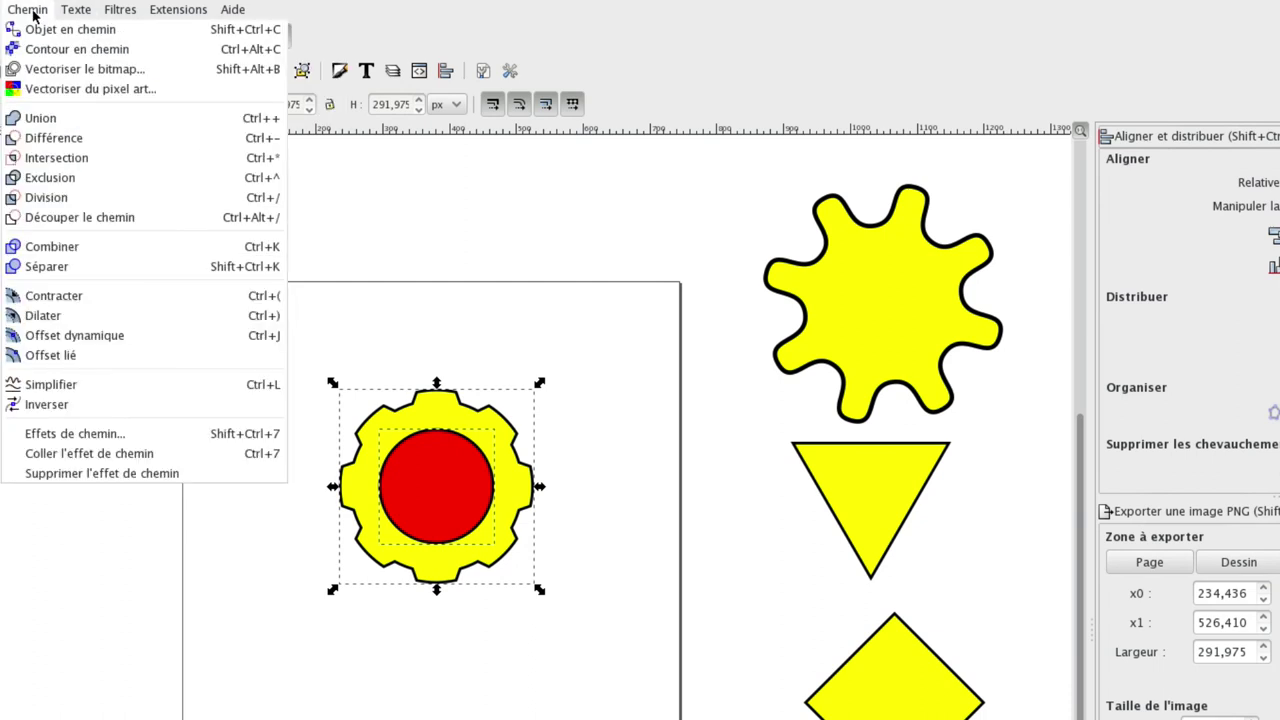
Step: Subtract the red circle from the gear with Path > Difference
left_click(57, 137)
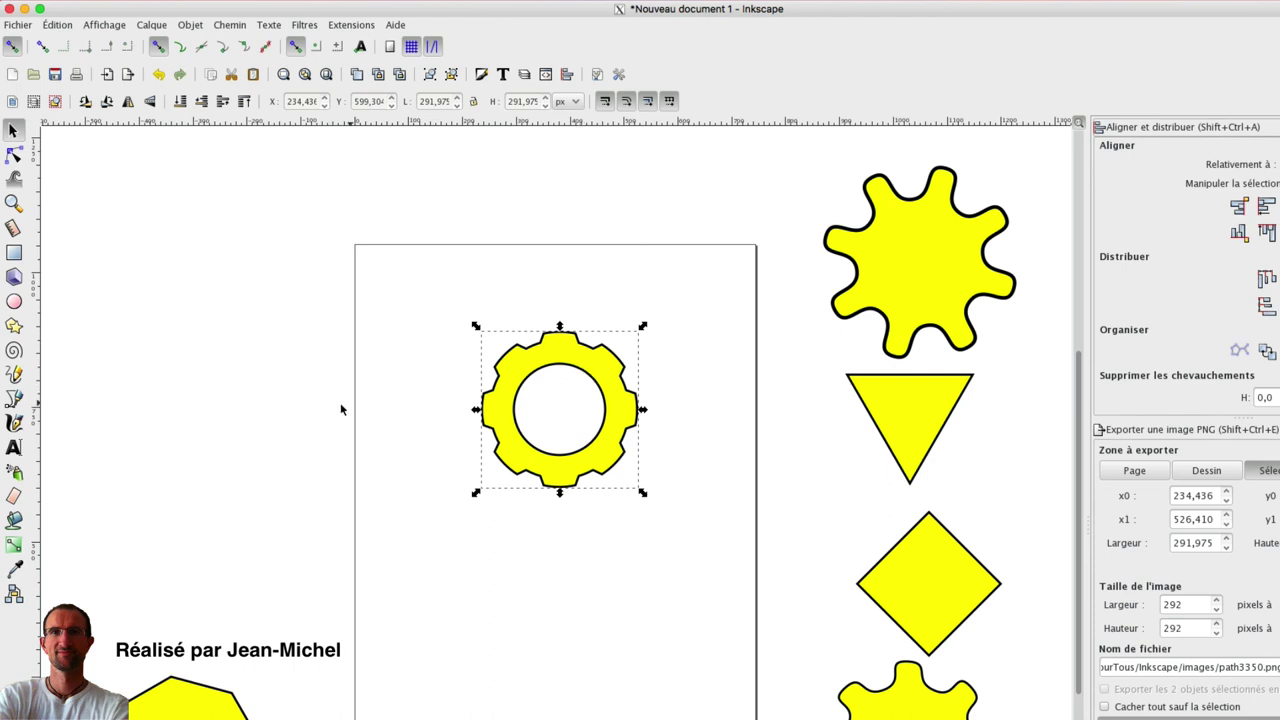
Step: Draw a three-turn spiral beneath the cog wheel with the Spiral tool
left_click(15, 350)
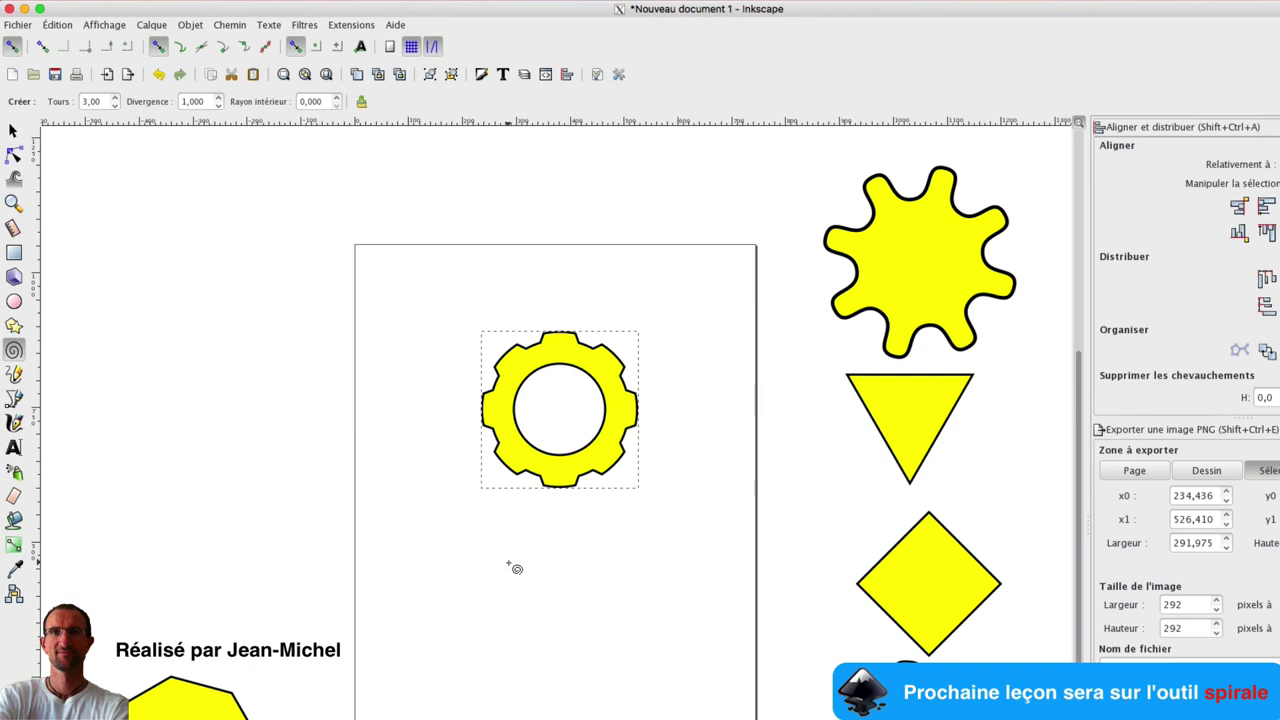
left_click_drag(509, 564, 555, 558)
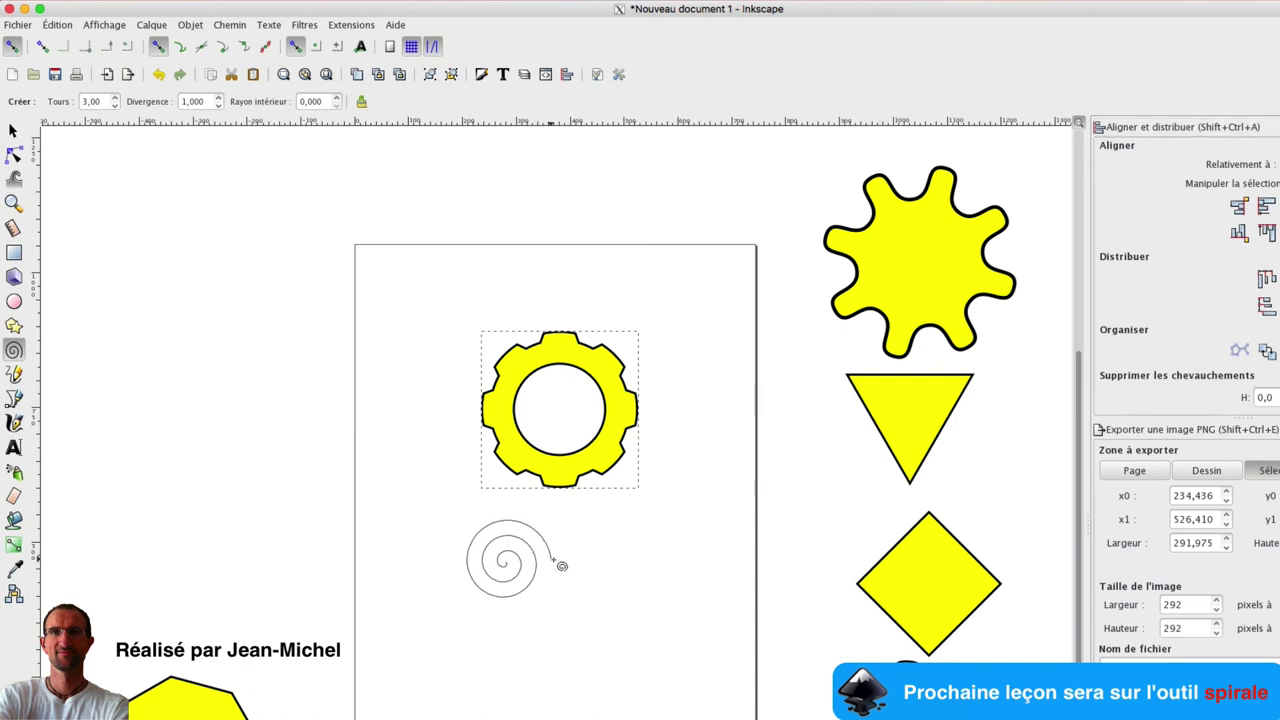